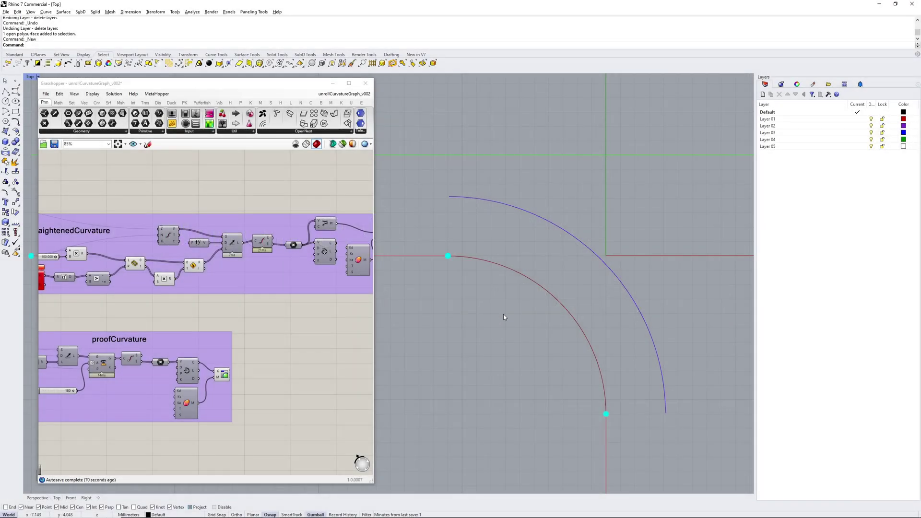
# Turn on the preview of the Curvature Graph component in the definition's input group.
pyautogui.scroll(-3, 504, 317)
pyautogui.moveTo(267, 309); pyautogui.dragTo(267, 333, button='right')
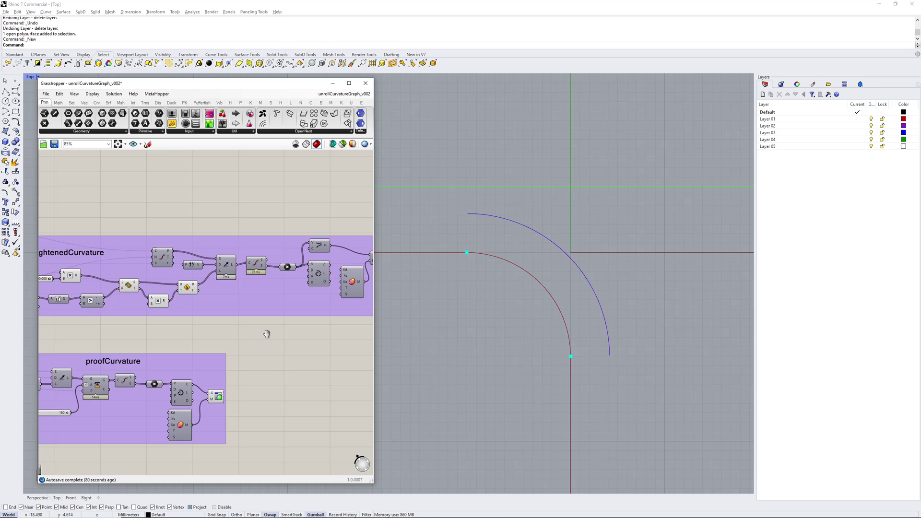
pyautogui.scroll(-4, 512, 295)
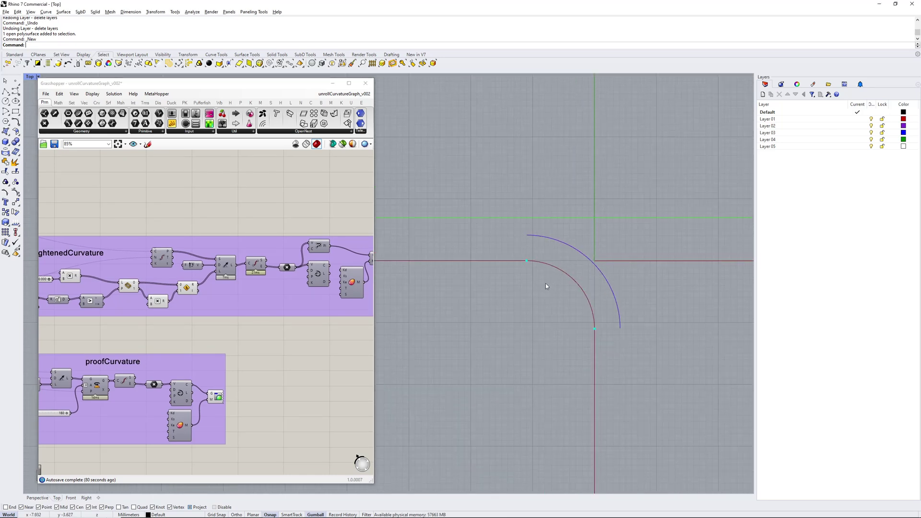
pyautogui.scroll(-2, 539, 296)
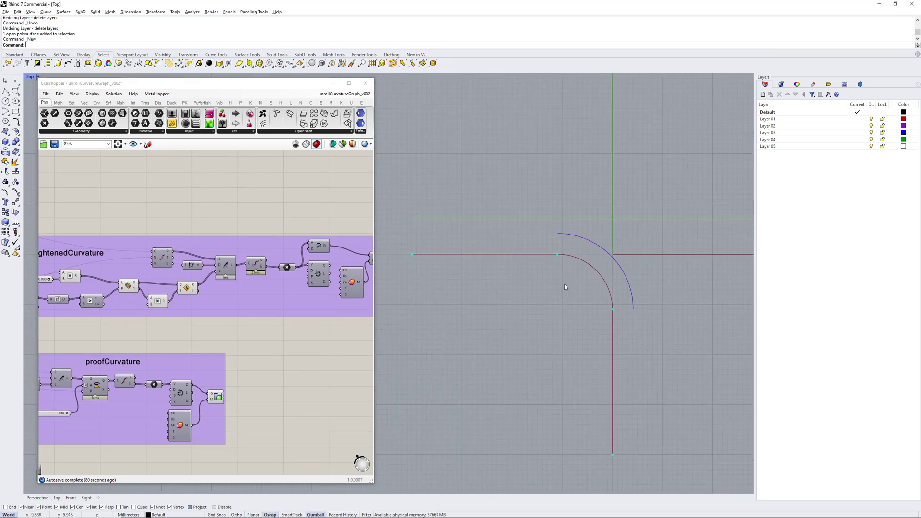
pyautogui.moveTo(413, 255); pyautogui.dragTo(412, 243, button='right')
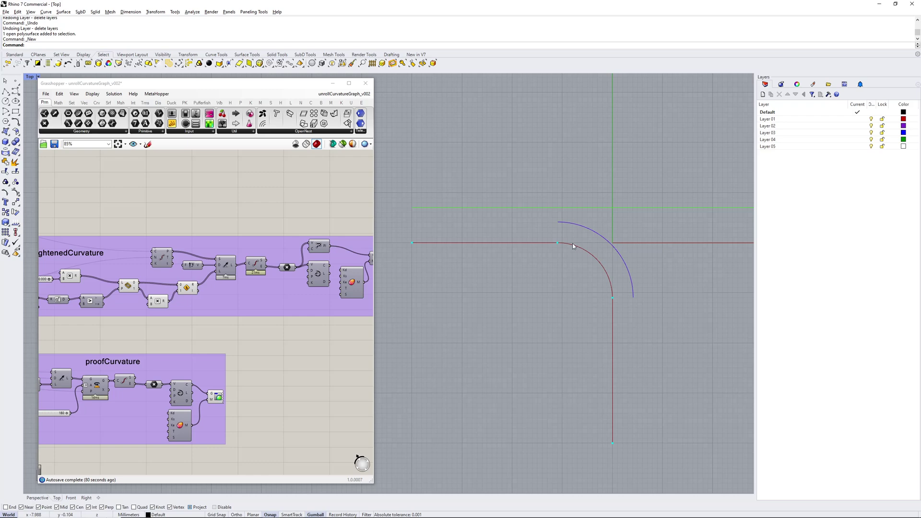
pyautogui.scroll(-3, 360, 263)
pyautogui.scroll(5, 51, 247)
pyautogui.moveTo(50, 247); pyautogui.dragTo(224, 211, button='right')
pyautogui.middleClick(219, 269)
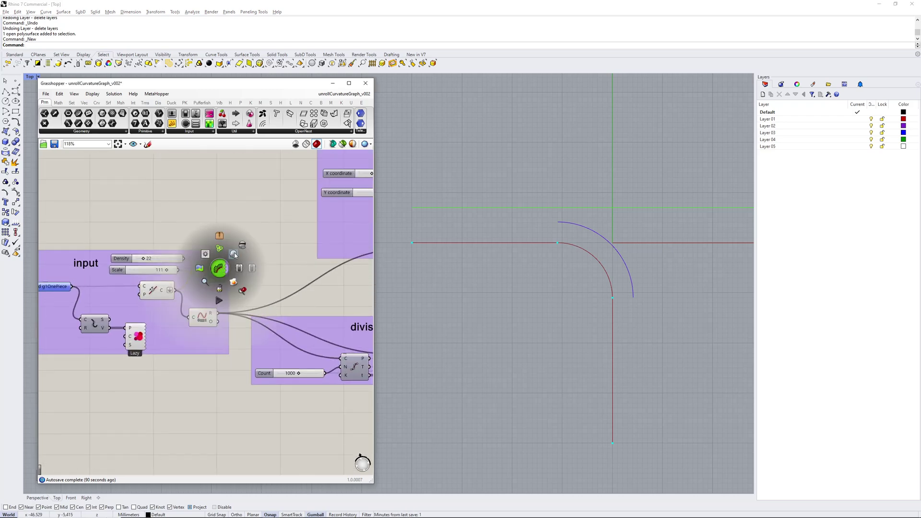
pyautogui.click(232, 251)
# Examine the curvature graph along the corner arc and where the arc meets the two straight segments.
pyautogui.scroll(4, 599, 247)
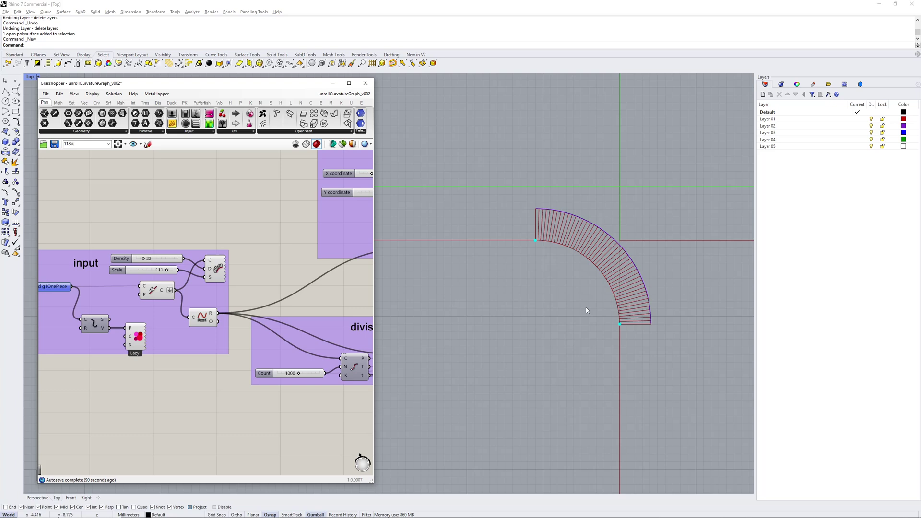
pyautogui.scroll(-3, 586, 310)
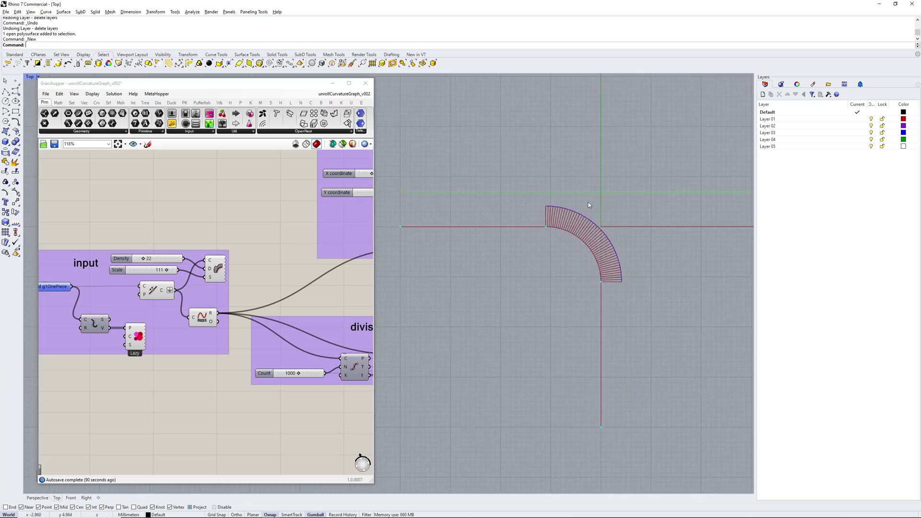
pyautogui.scroll(2, 566, 231)
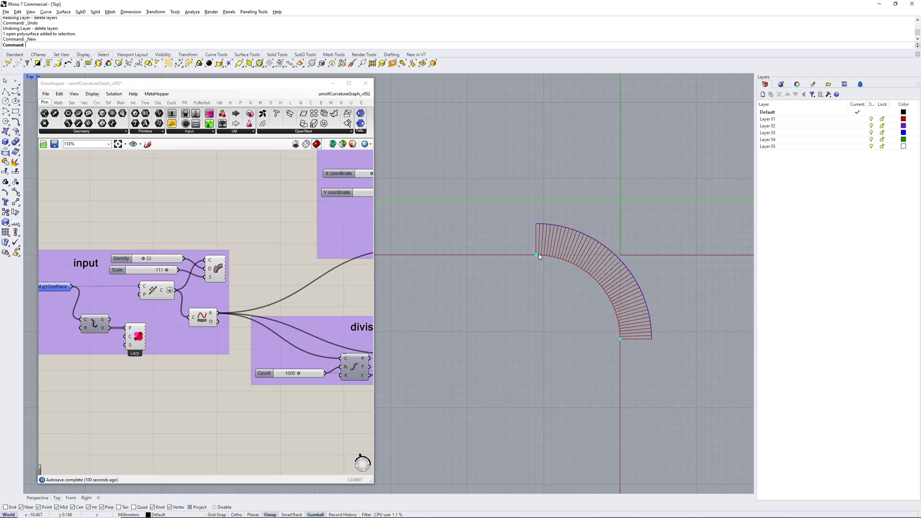
pyautogui.scroll(-2, 528, 255)
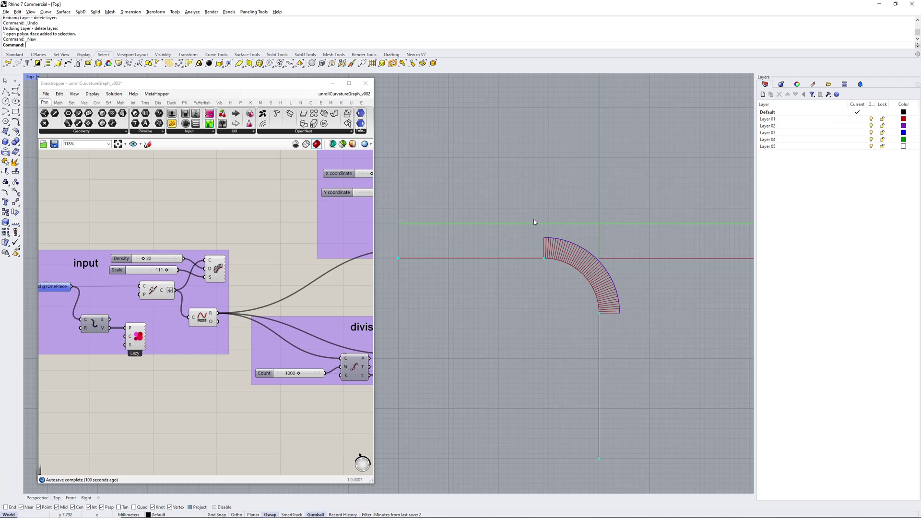
pyautogui.scroll(-1, 666, 255)
pyautogui.scroll(1, 667, 254)
pyautogui.moveTo(666, 255); pyautogui.dragTo(622, 251, button='right')
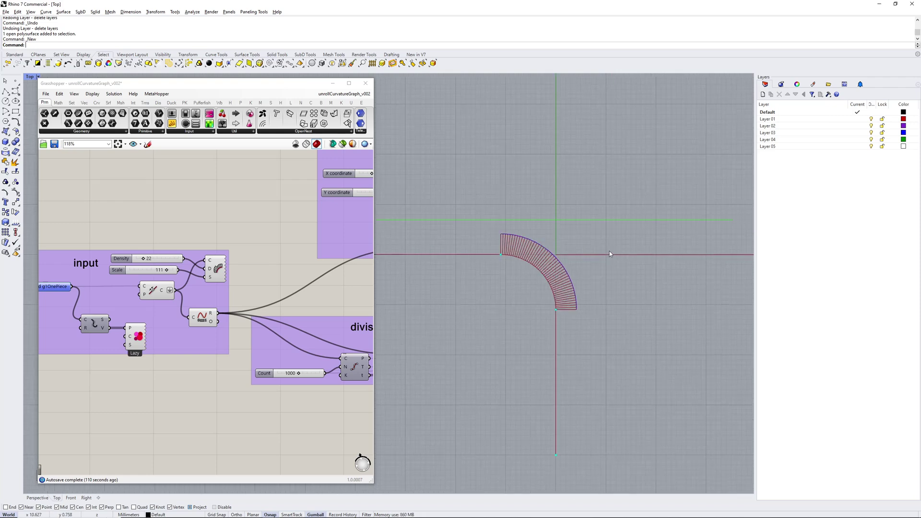
pyautogui.moveTo(534, 334); pyautogui.dragTo(556, 325, button='right')
pyautogui.scroll(-2, 521, 290)
pyautogui.moveTo(521, 289); pyautogui.dragTo(543, 289, button='right')
pyautogui.scroll(4, 561, 287)
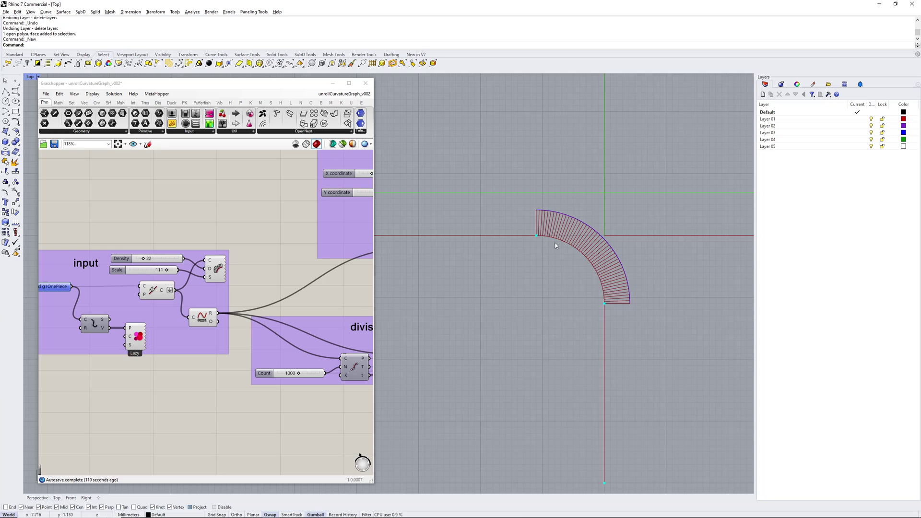
pyautogui.moveTo(537, 290)
pyautogui.mouseDown(button='right')
pyautogui.moveTo(539, 299)
pyautogui.moveTo(549, 275)
pyautogui.moveTo(564, 274)
pyautogui.moveTo(526, 294)
pyautogui.mouseUp(button='right')
pyautogui.scroll(-2, 565, 274)
pyautogui.scroll(-1, 528, 293)
pyautogui.scroll(-2, 204, 251)
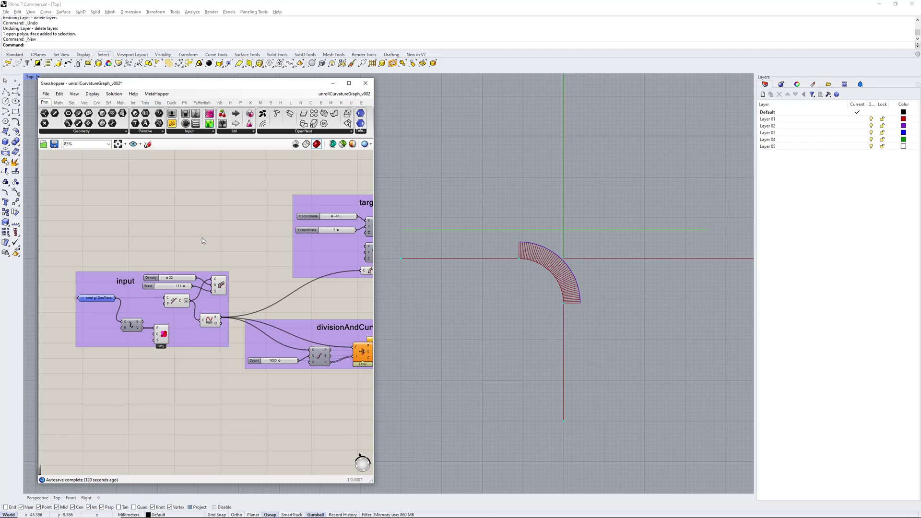
# Review the input group's g1OnePiece relay and the set of source curve relays, from g1OnePiece to g2TangentArc.
pyautogui.moveTo(195, 262); pyautogui.dragTo(219, 244, button='right')
pyautogui.scroll(2, 223, 273)
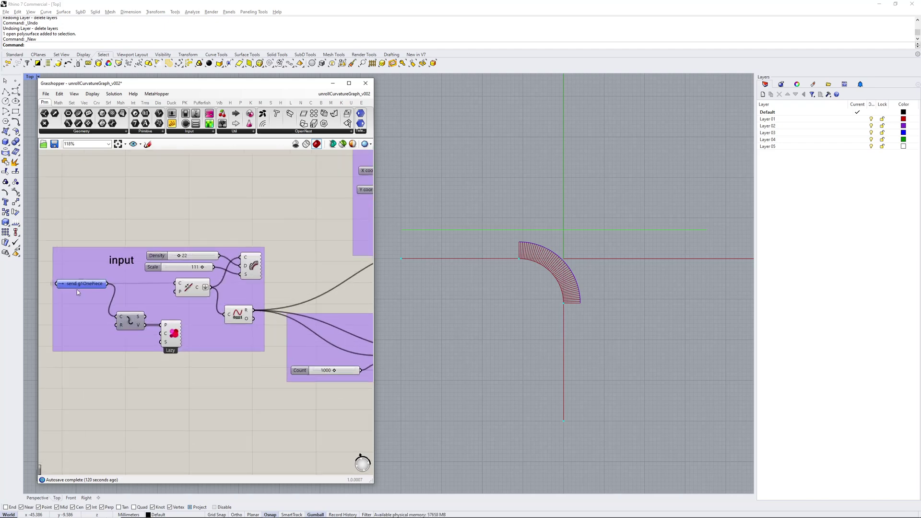
pyautogui.scroll(-4, 163, 223)
pyautogui.moveTo(164, 223); pyautogui.dragTo(207, 444, button='right')
pyautogui.moveTo(170, 189); pyautogui.dragTo(167, 331, button='right')
pyautogui.scroll(7, 176, 191)
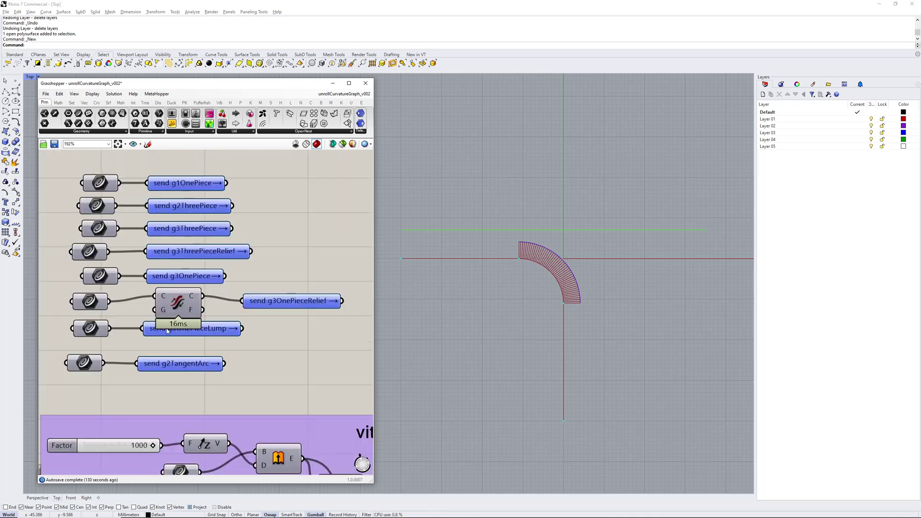
pyautogui.click(177, 303)
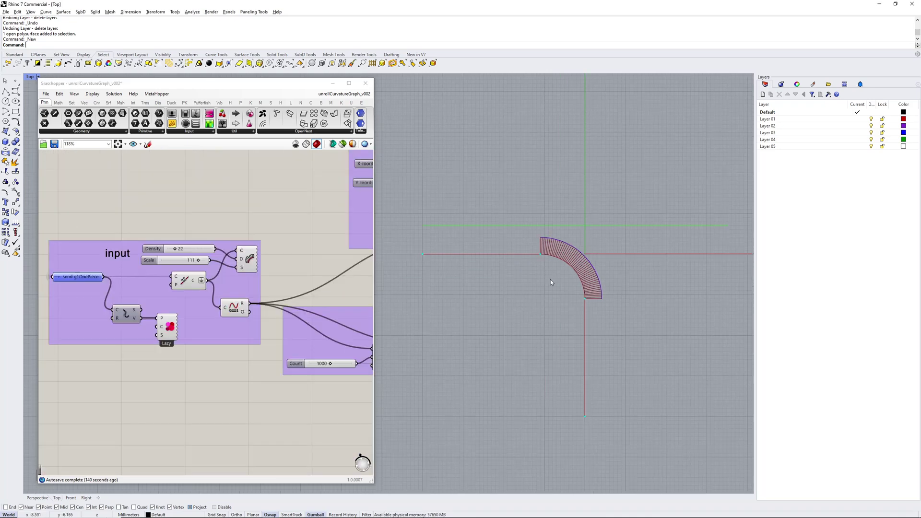
# Trace the g1OnePiece relay and the point display component in the input group, and examine the curve's segment joints.
pyautogui.scroll(2, 550, 280)
pyautogui.scroll(-2, 523, 254)
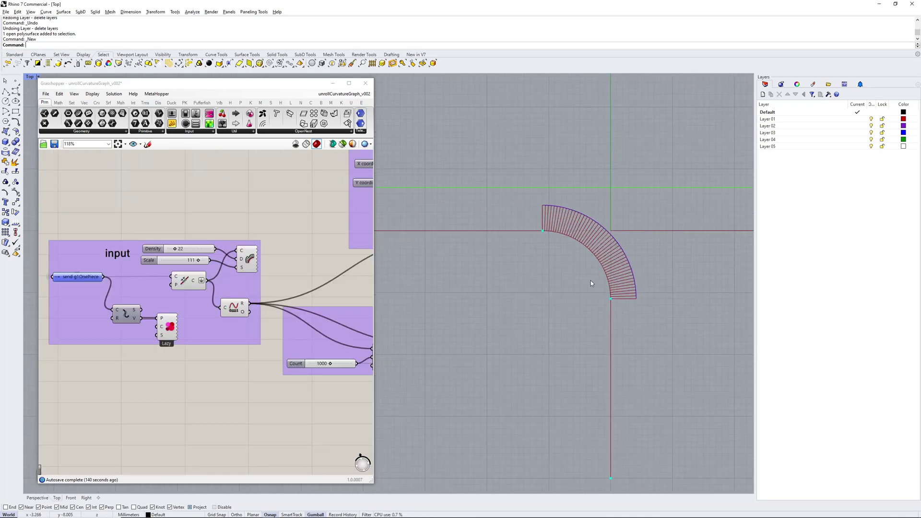
pyautogui.click(76, 277)
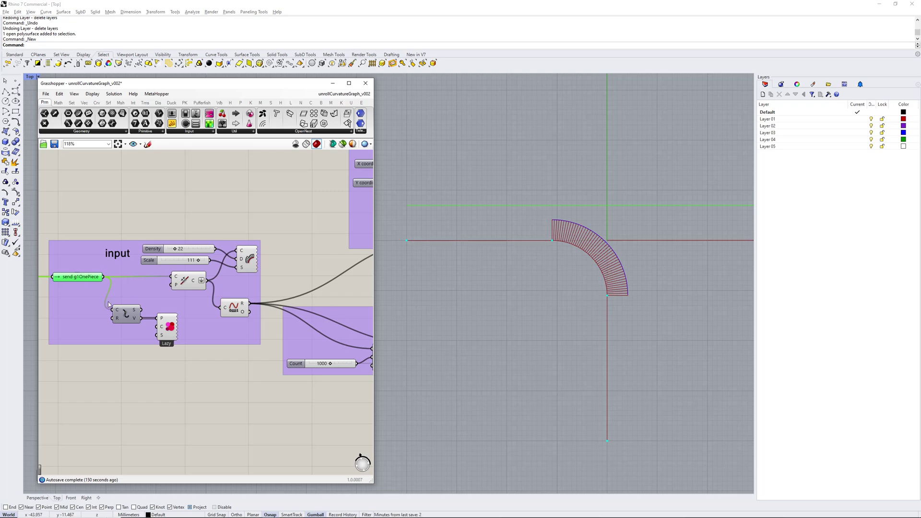
pyautogui.click(174, 334)
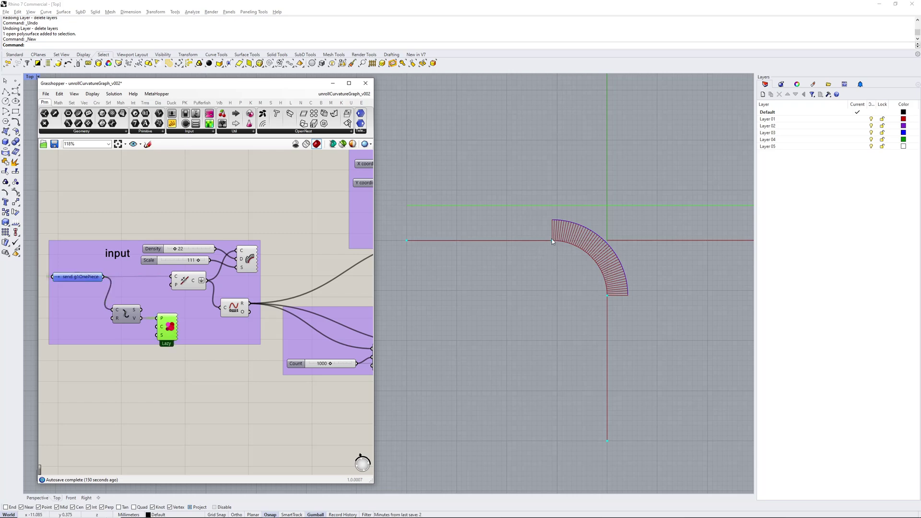
pyautogui.scroll(3, 608, 297)
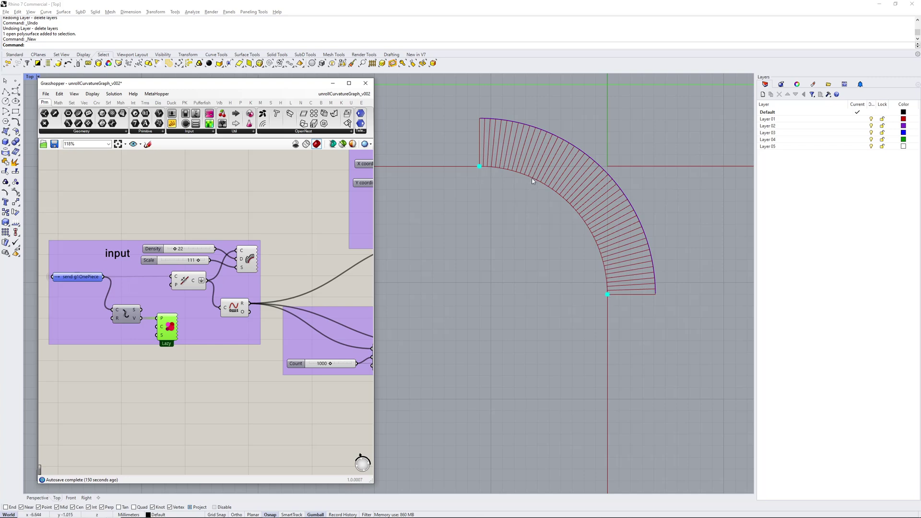
pyautogui.scroll(-1, 614, 284)
pyautogui.scroll(-4, 606, 283)
pyautogui.moveTo(606, 283); pyautogui.dragTo(606, 256, button='right')
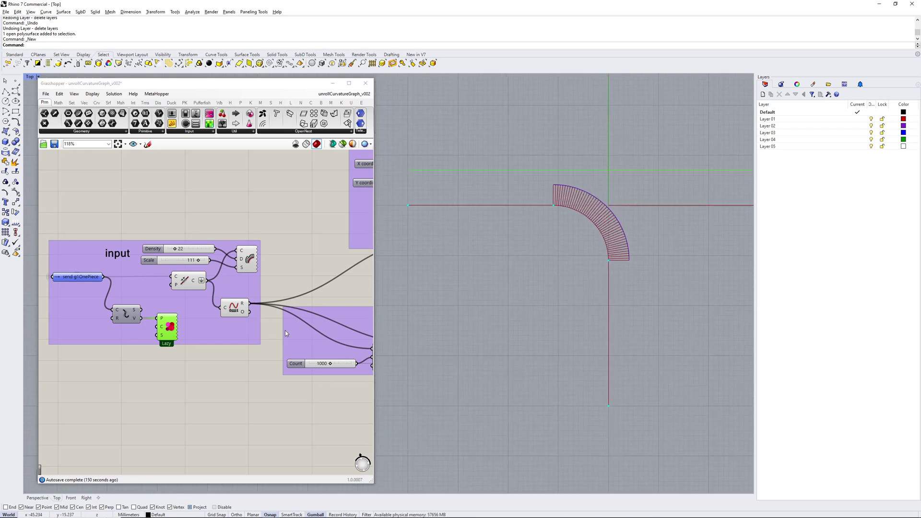
# Examine the targetLine group, its line above the curve, and the components of the divisionAndCurvature group.
pyautogui.scroll(-1, 312, 323)
pyautogui.moveTo(312, 322); pyautogui.dragTo(193, 355, button='right')
pyautogui.scroll(2, 228, 346)
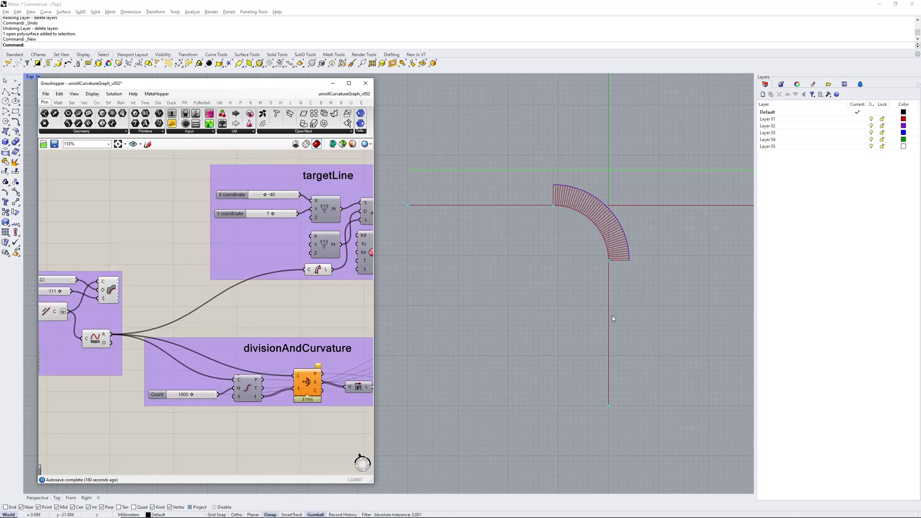
pyautogui.moveTo(177, 263); pyautogui.dragTo(272, 251, button='right')
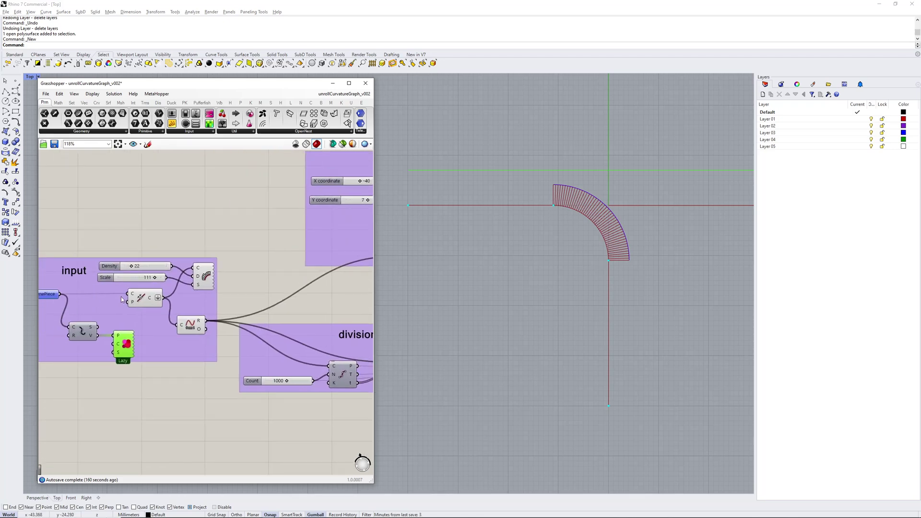
pyautogui.moveTo(268, 291); pyautogui.dragTo(136, 340, button='right')
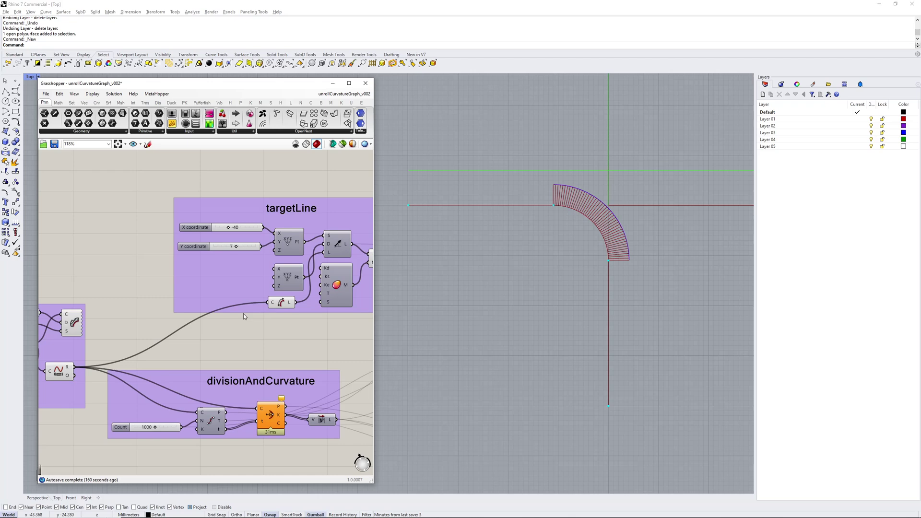
pyautogui.scroll(-1, 245, 316)
pyautogui.moveTo(245, 317); pyautogui.dragTo(181, 292, button='right')
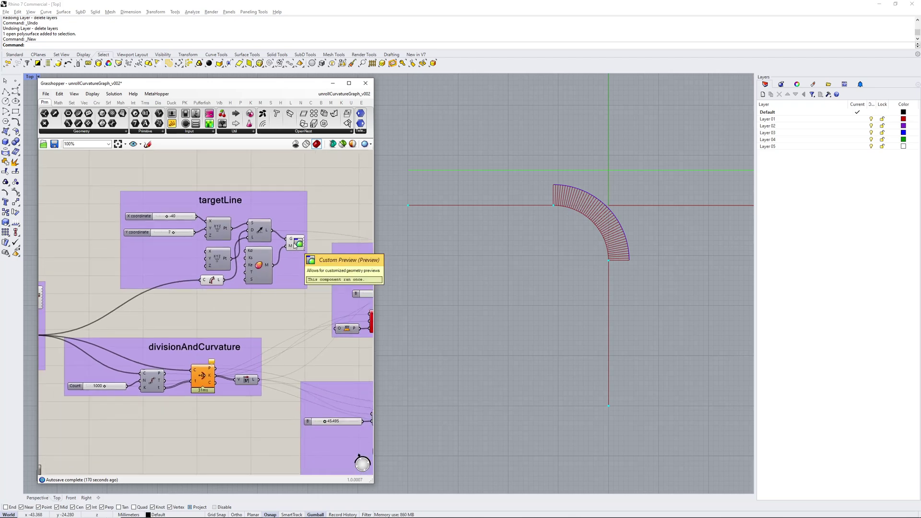
pyautogui.scroll(-2, 544, 249)
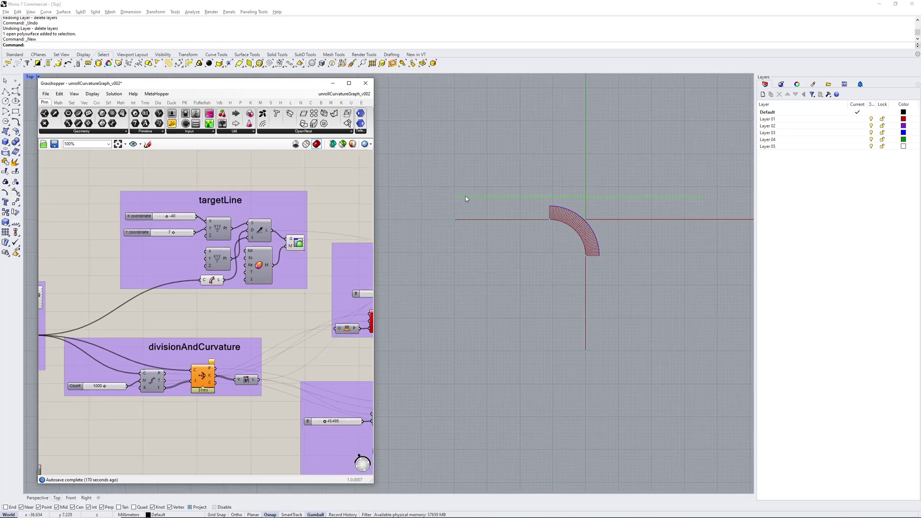
pyautogui.moveTo(277, 275); pyautogui.dragTo(283, 243, button='right')
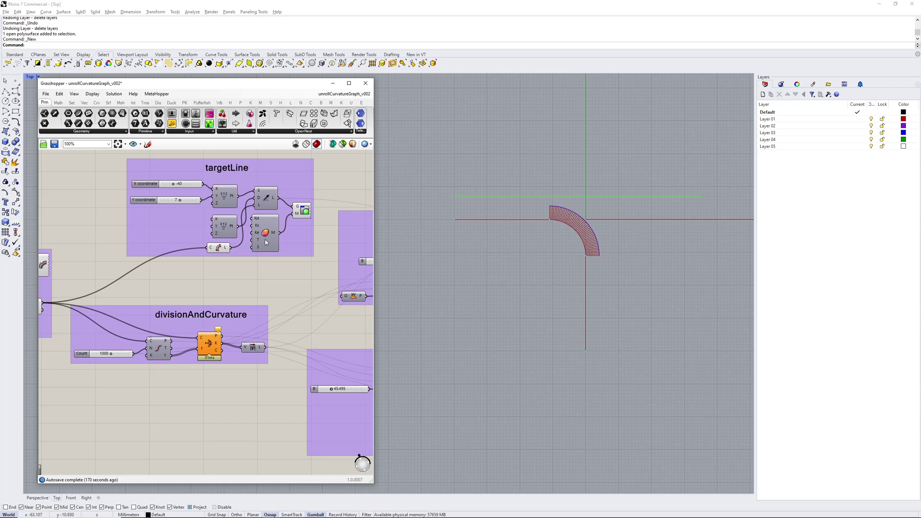
pyautogui.scroll(-1, 283, 242)
pyautogui.moveTo(223, 326); pyautogui.dragTo(246, 288, button='right')
pyautogui.scroll(3, 246, 288)
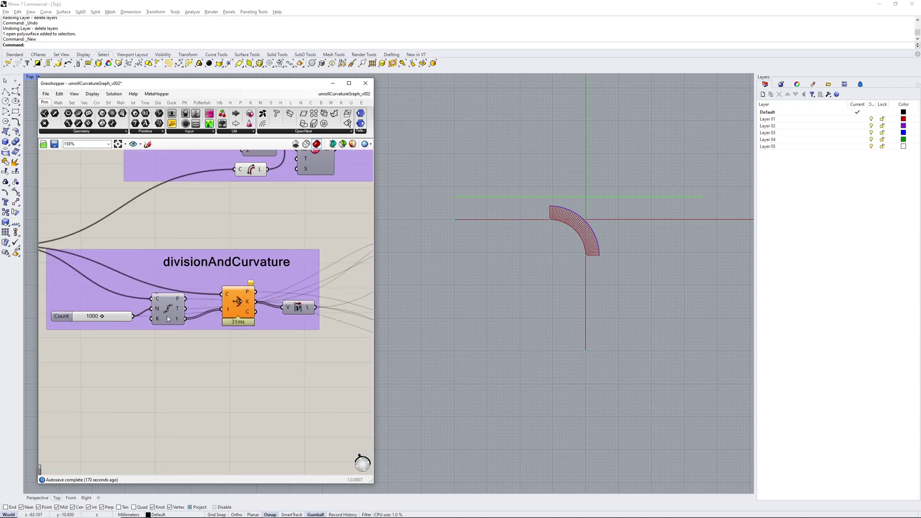
# Turn on the preview of the Divide Curve component in divisionAndCurvature and inspect the division points along the curve.
pyautogui.click(168, 318)
pyautogui.scroll(1, 488, 208)
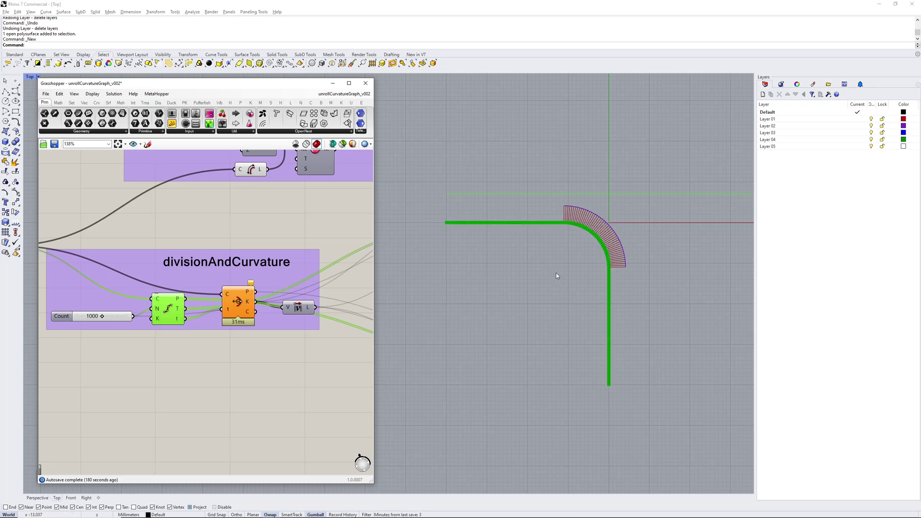
pyautogui.scroll(5, 564, 240)
pyautogui.scroll(3, 629, 192)
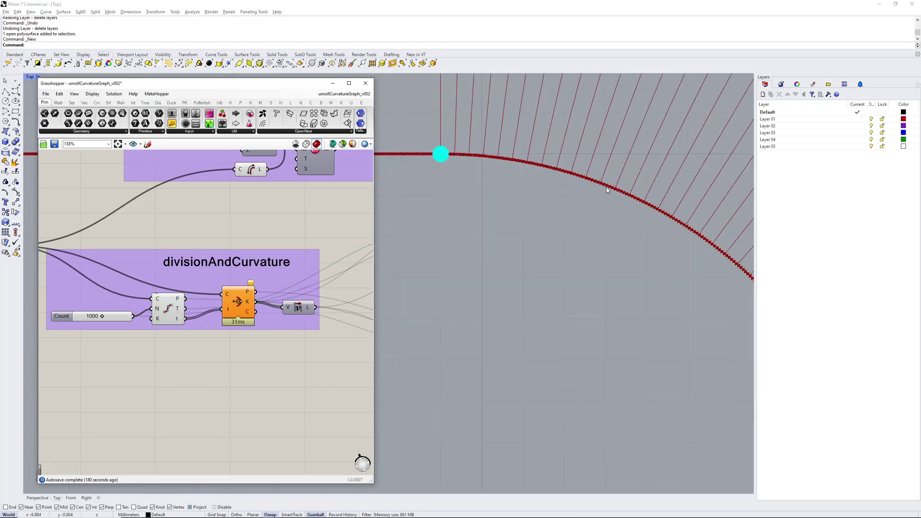
pyautogui.scroll(-8, 602, 195)
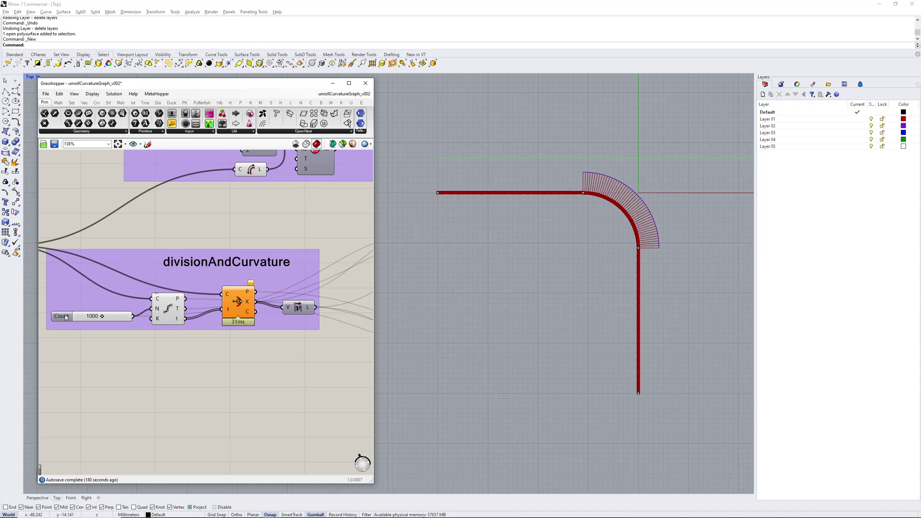
# Hide the preview of the Divide Curve component in the divisionAndCurvature group.
pyautogui.moveTo(239, 370); pyautogui.dragTo(201, 370, button='right')
pyautogui.moveTo(102, 321); pyautogui.dragTo(141, 335, button='right')
pyautogui.click(172, 322)
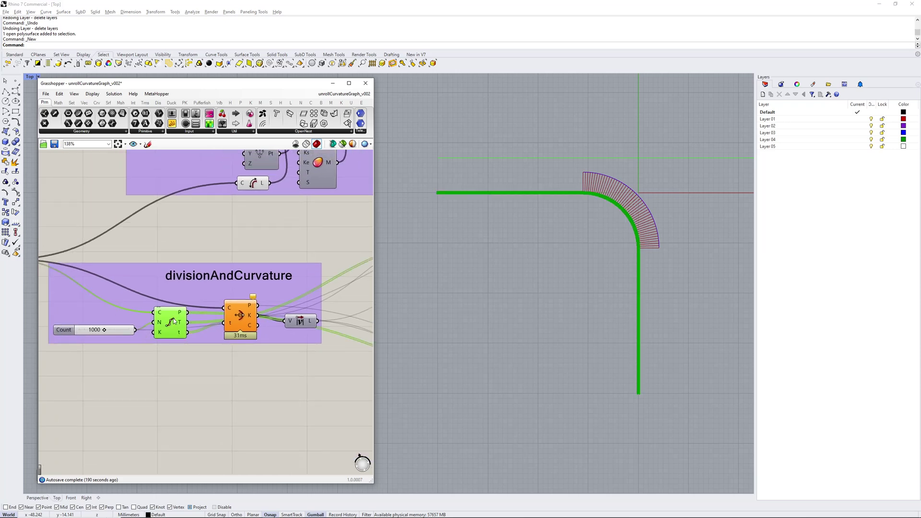
pyautogui.click(253, 354)
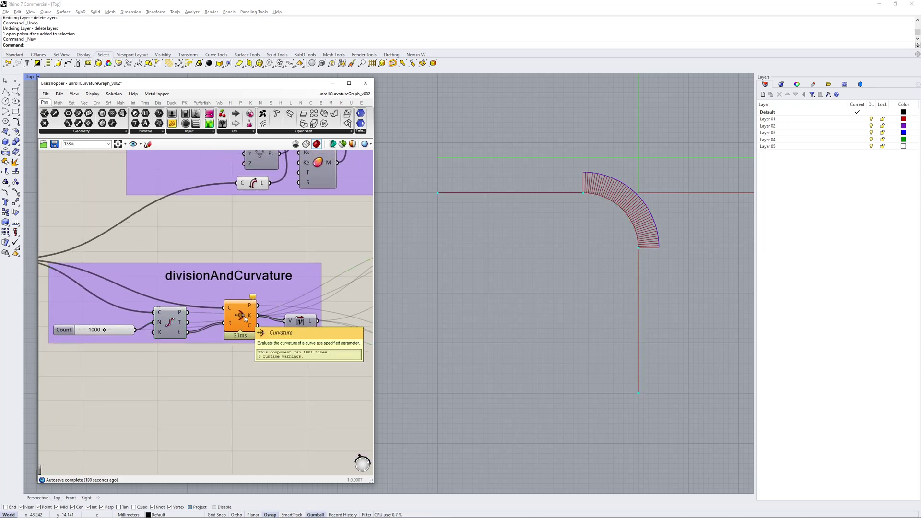
# Examine the straightenedCurvature and proofCurvature groups and how the division and curvature outputs feed into them.
pyautogui.moveTo(309, 382); pyautogui.dragTo(231, 399, button='right')
pyautogui.scroll(-1, 232, 384)
pyautogui.moveTo(245, 363); pyautogui.dragTo(183, 309, button='right')
pyautogui.scroll(-3, 239, 353)
pyautogui.moveTo(569, 274); pyautogui.dragTo(575, 290, button='right')
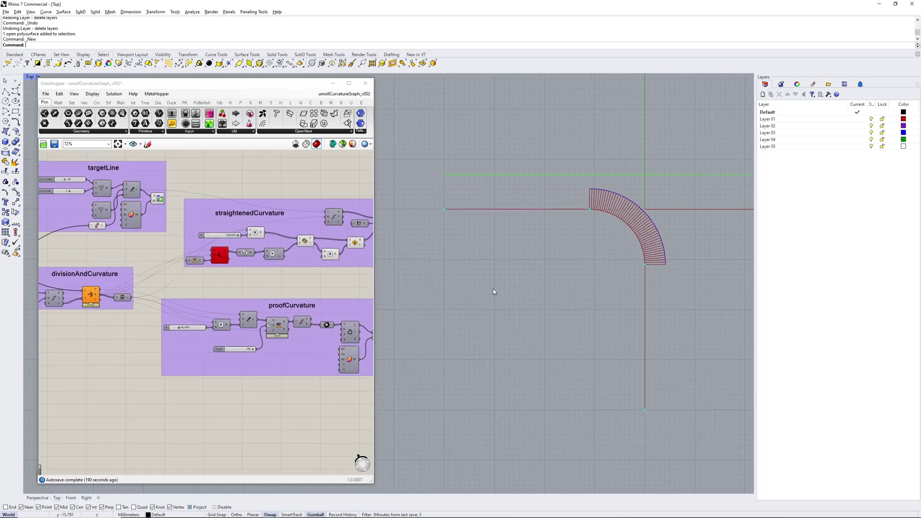
pyautogui.scroll(3, 238, 285)
pyautogui.moveTo(258, 305); pyautogui.dragTo(204, 297, button='right')
pyautogui.scroll(1, 268, 299)
pyautogui.scroll(-2, 204, 296)
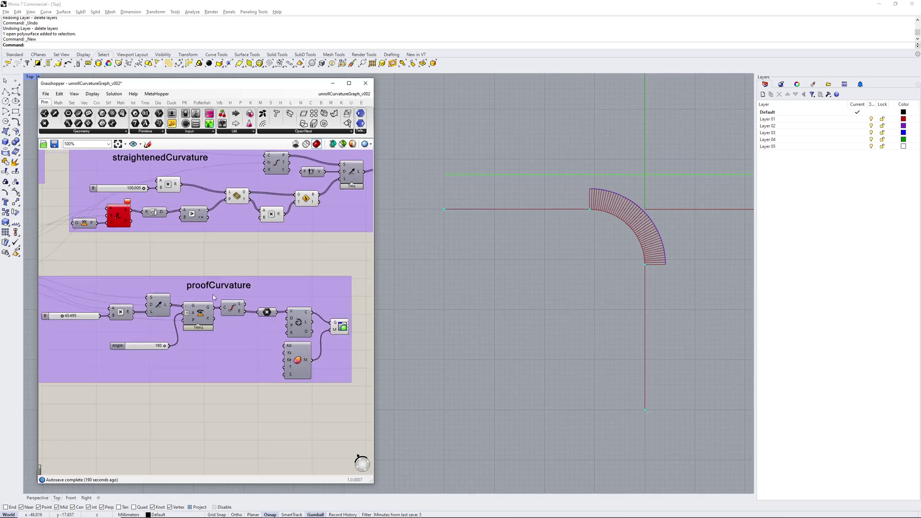
pyautogui.moveTo(179, 333); pyautogui.dragTo(199, 315, button='right')
pyautogui.scroll(-2, 126, 308)
pyautogui.moveTo(126, 308); pyautogui.dragTo(170, 308, button='right')
pyautogui.scroll(4, 103, 298)
pyautogui.scroll(-2, 203, 333)
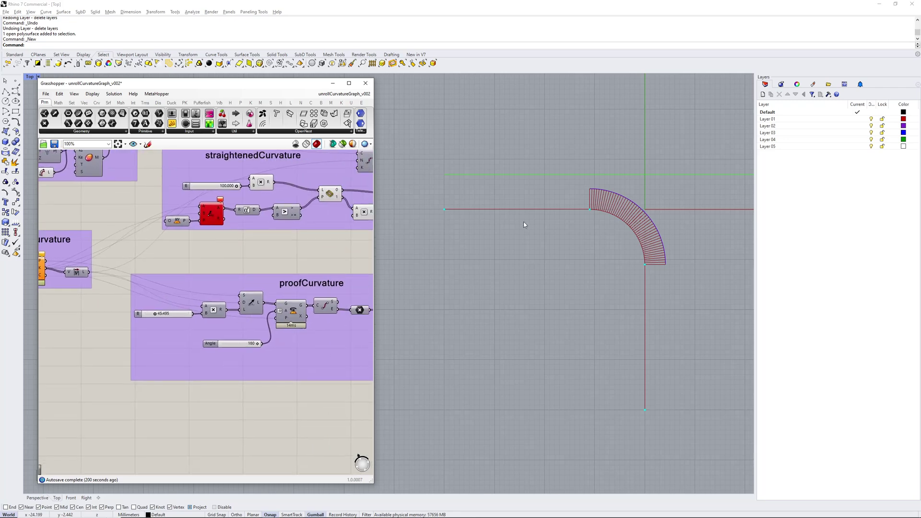
# Examine the curvature graph along the corner curve and the component chain of the proofCurvature group.
pyautogui.scroll(5, 638, 184)
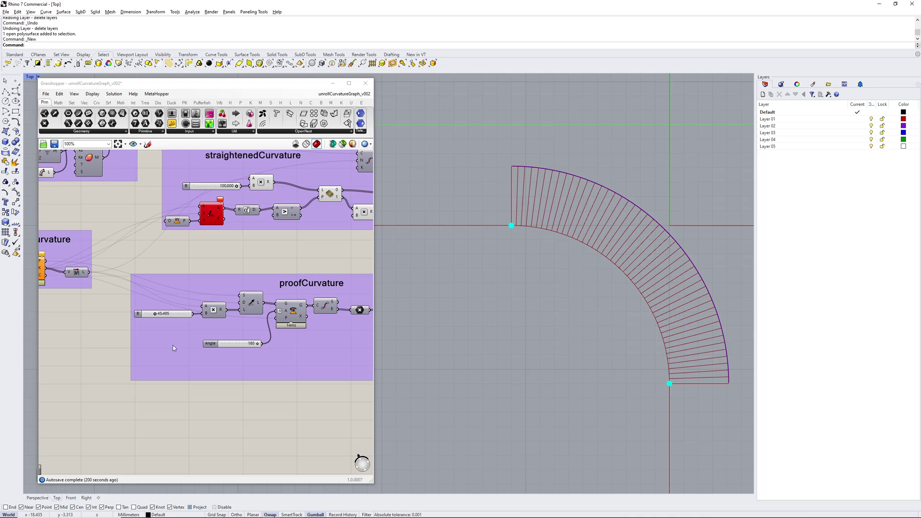
pyautogui.scroll(3, 174, 308)
pyautogui.moveTo(140, 319)
pyautogui.mouseDown()
pyautogui.moveTo(126, 319)
pyautogui.moveTo(139, 319)
pyautogui.mouseUp()
pyautogui.scroll(-3, 172, 308)
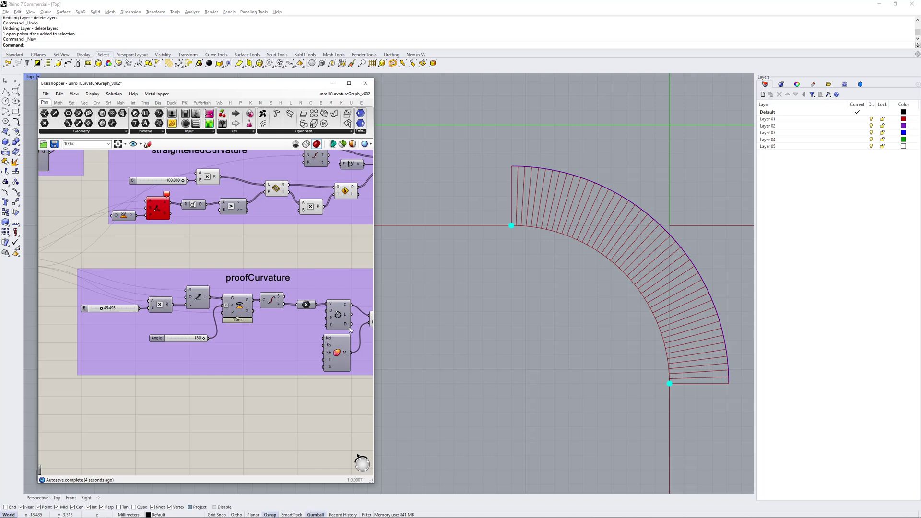
pyautogui.scroll(-2, 170, 310)
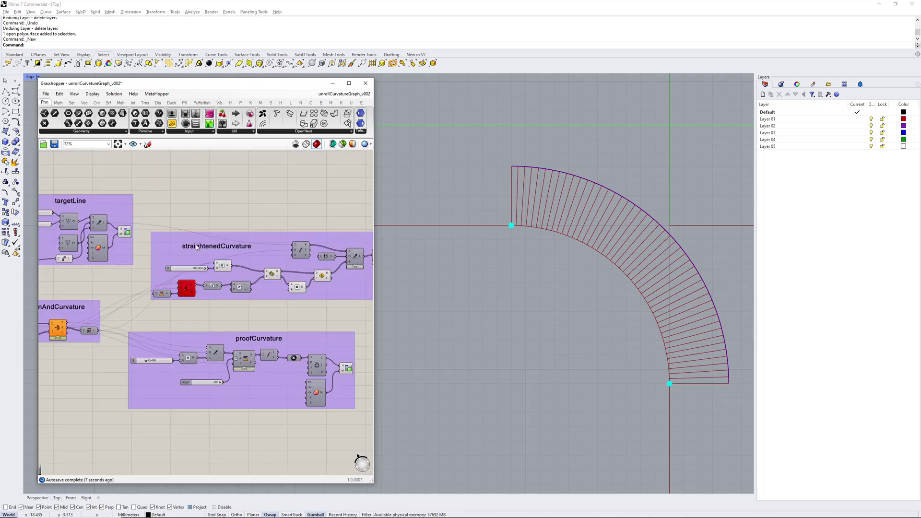
# Examine the curvature component in the divisionAndCurvature group and how its outputs feed the neighbouring groups.
pyautogui.moveTo(197, 308); pyautogui.dragTo(333, 285, button='right')
pyautogui.scroll(3, 195, 303)
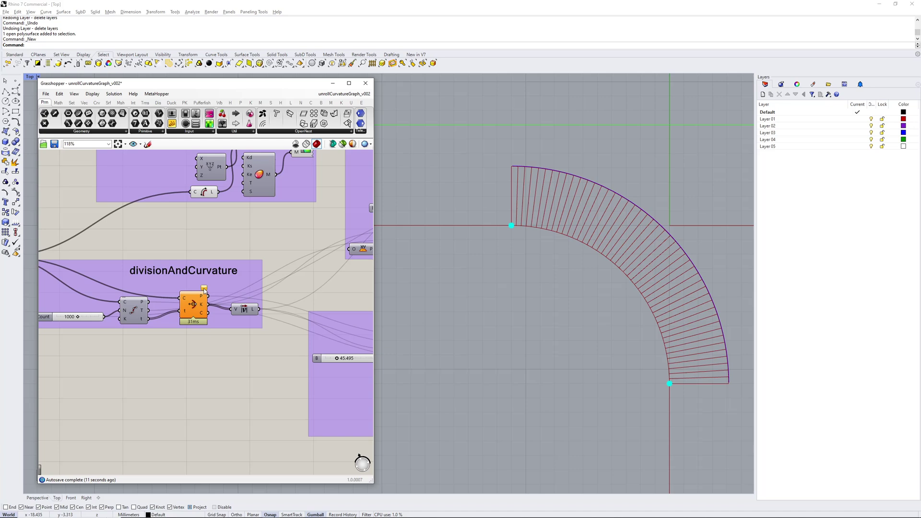
pyautogui.moveTo(204, 290)
pyautogui.scroll(-1, 195, 362)
pyautogui.moveTo(230, 337); pyautogui.dragTo(159, 355, button='right')
pyautogui.scroll(-1, 504, 264)
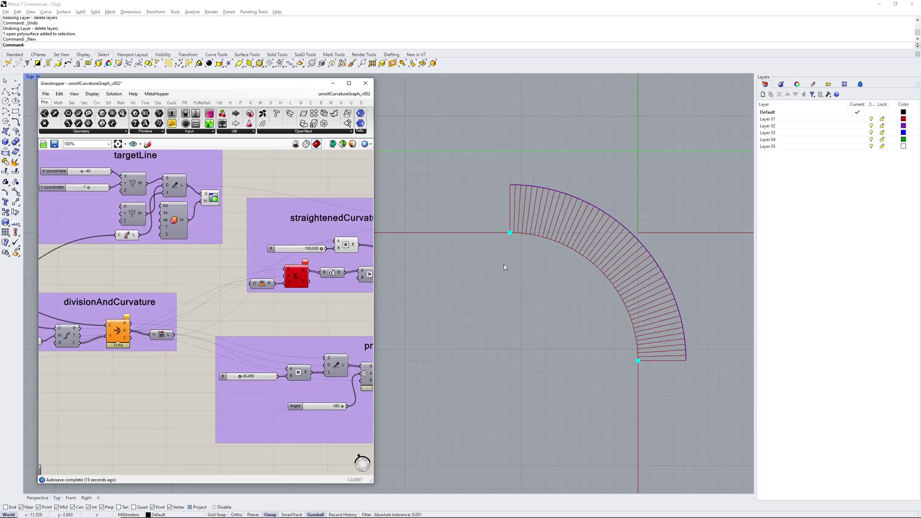
pyautogui.scroll(-3, 200, 310)
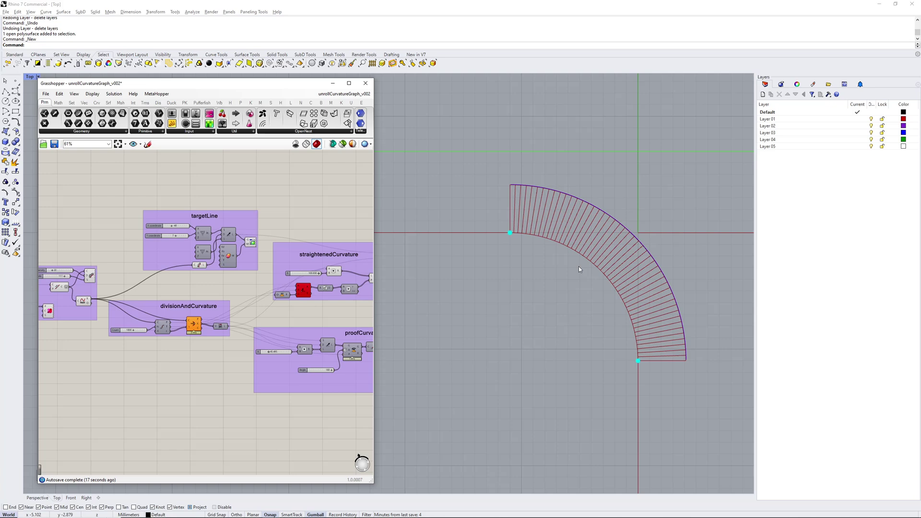
pyautogui.scroll(-1, 477, 304)
# Trace the components of the straightenedCurvature group and their inputs from the targetLine and divisionAndCurvature groups.
pyautogui.scroll(3, 186, 316)
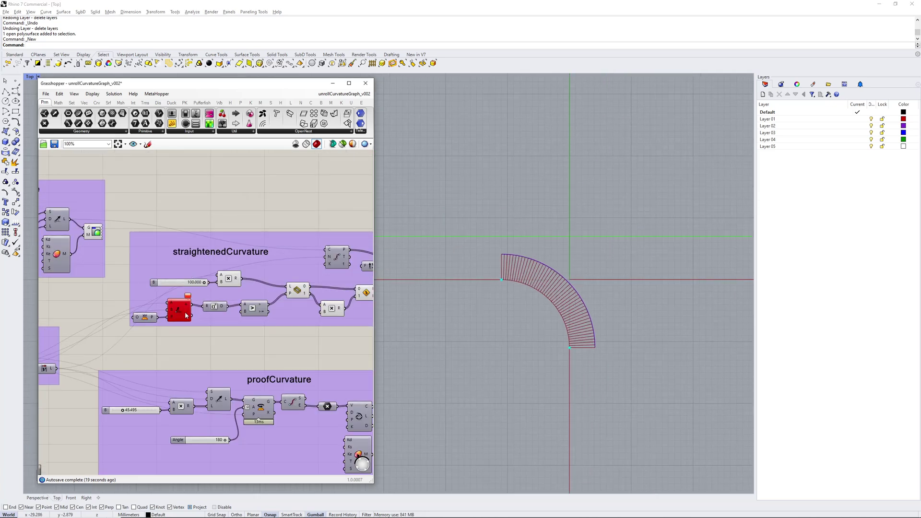
pyautogui.moveTo(222, 313); pyautogui.dragTo(181, 310, button='right')
pyautogui.moveTo(253, 293); pyautogui.dragTo(229, 300, button='right')
pyautogui.scroll(-1, 229, 301)
pyautogui.moveTo(169, 303); pyautogui.dragTo(248, 286, button='right')
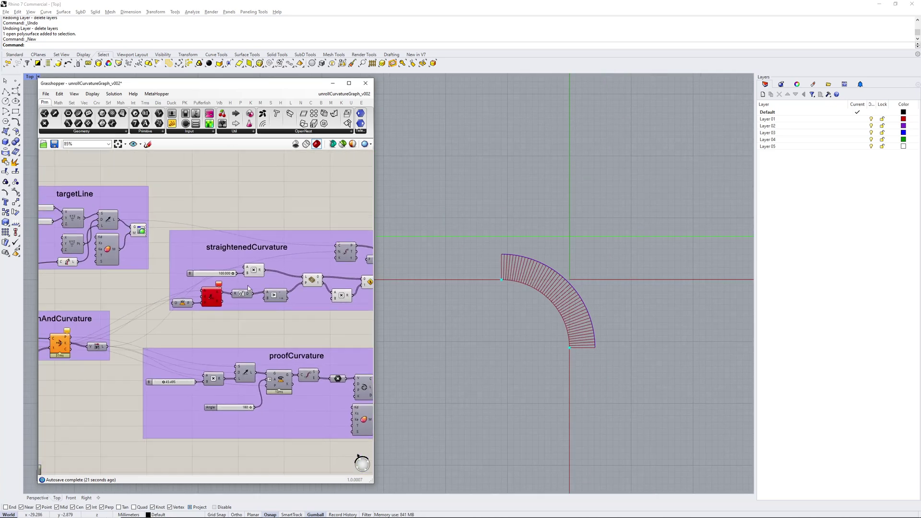
pyautogui.scroll(1, 248, 290)
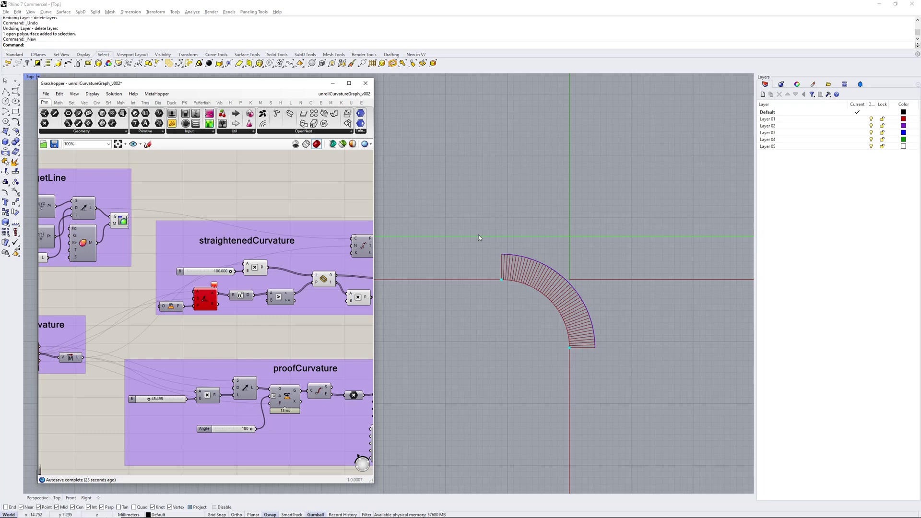
pyautogui.moveTo(238, 320); pyautogui.dragTo(190, 335, button='right')
pyautogui.scroll(-2, 190, 335)
pyautogui.moveTo(190, 335); pyautogui.dragTo(343, 304, button='right')
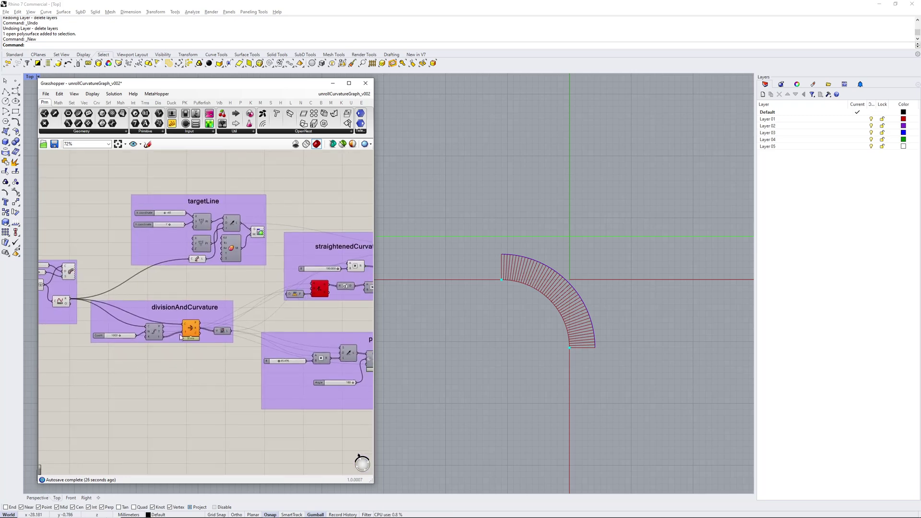
pyautogui.moveTo(257, 321); pyautogui.dragTo(107, 325, button='right')
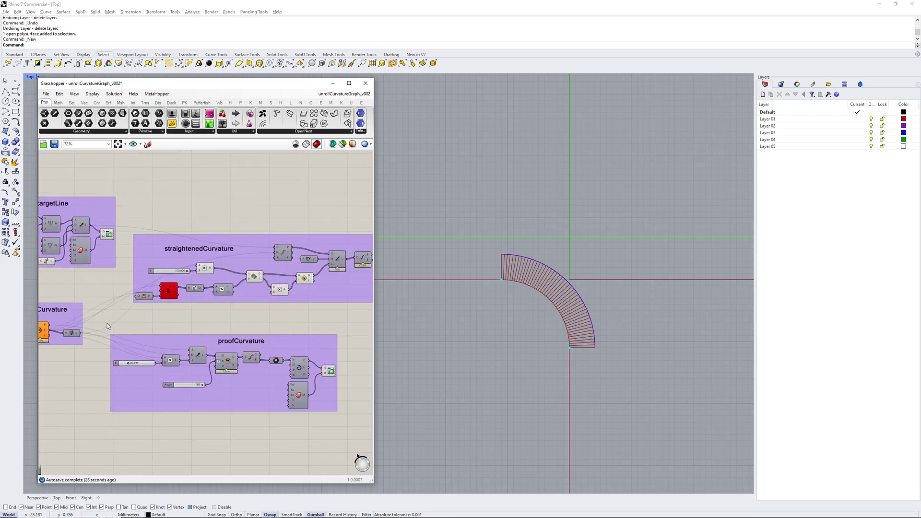
pyautogui.scroll(3, 278, 295)
pyautogui.moveTo(278, 294); pyautogui.dragTo(249, 299, button='right')
pyautogui.scroll(-1, 115, 281)
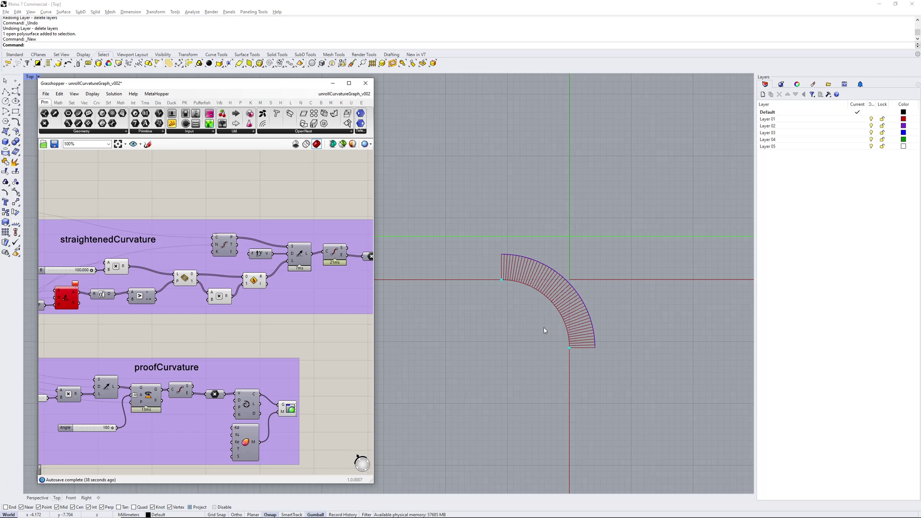
# Turn on the preview of the Custom Preview component ending the straightenedCurvature group and inspect the unrolled graph above the curve.
pyautogui.moveTo(314, 287); pyautogui.dragTo(130, 288, button='right')
pyautogui.scroll(1, 293, 243)
pyautogui.click(296, 244)
pyautogui.hotkey('ctrl', 'q')
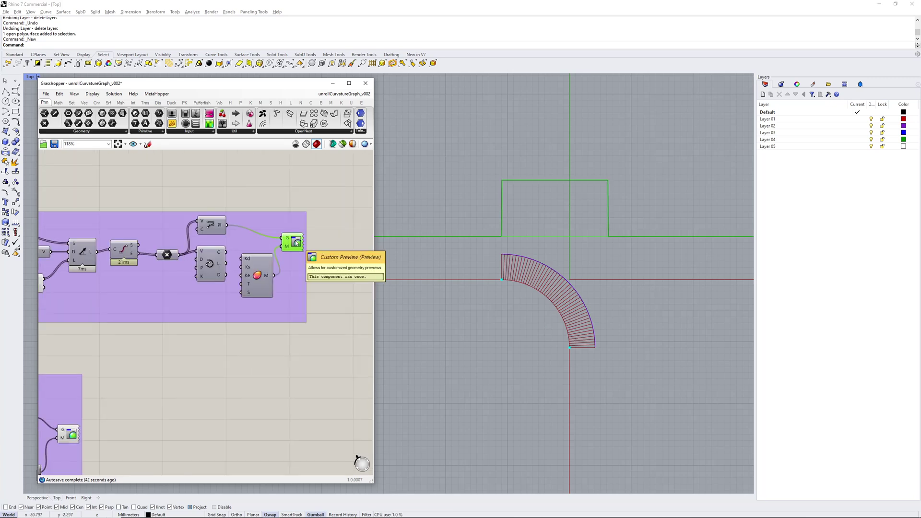
pyautogui.click(548, 252)
pyautogui.scroll(4, 541, 212)
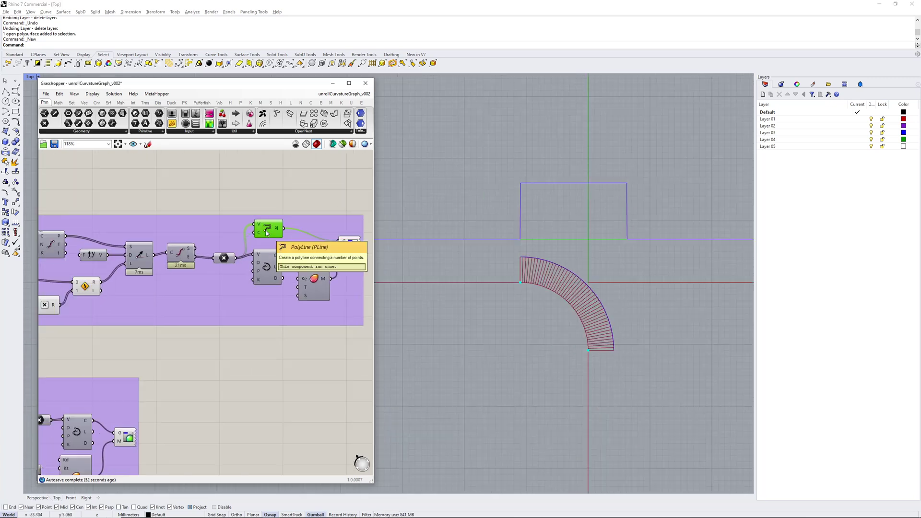
pyautogui.click(292, 337)
# Turn on the preview of the Line SDL component in straightenedCurvature and inspect the vertical lines on the target line.
pyautogui.moveTo(292, 337); pyautogui.dragTo(296, 353, button='right')
pyautogui.moveTo(205, 346); pyautogui.dragTo(300, 332, button='right')
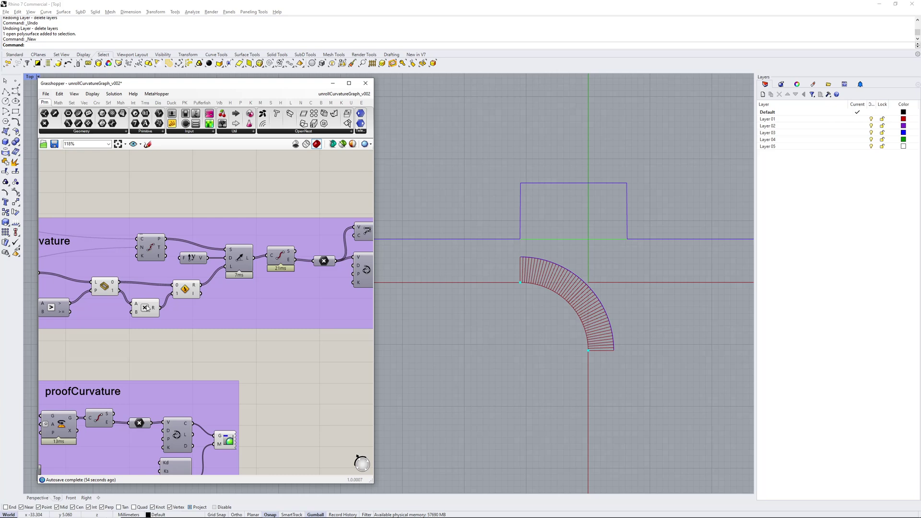
pyautogui.moveTo(127, 298); pyautogui.dragTo(175, 290, button='right')
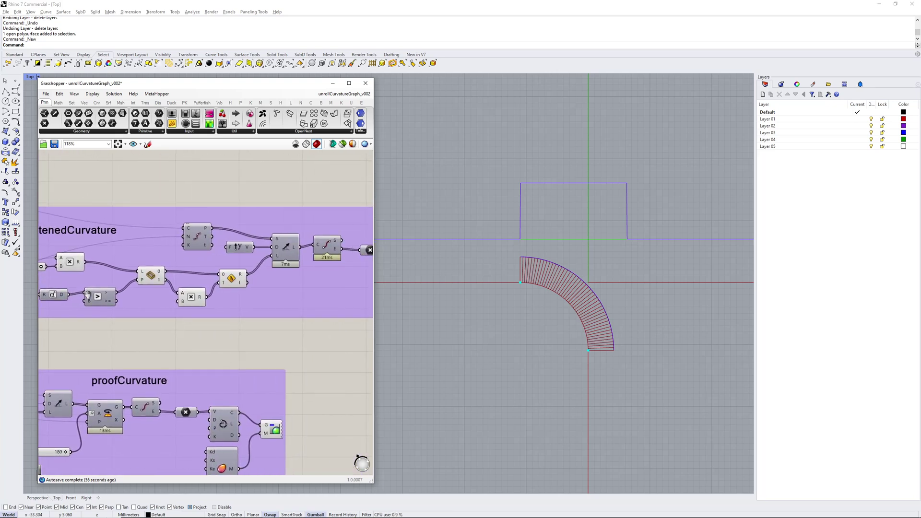
pyautogui.click(286, 250)
pyautogui.click(369, 314)
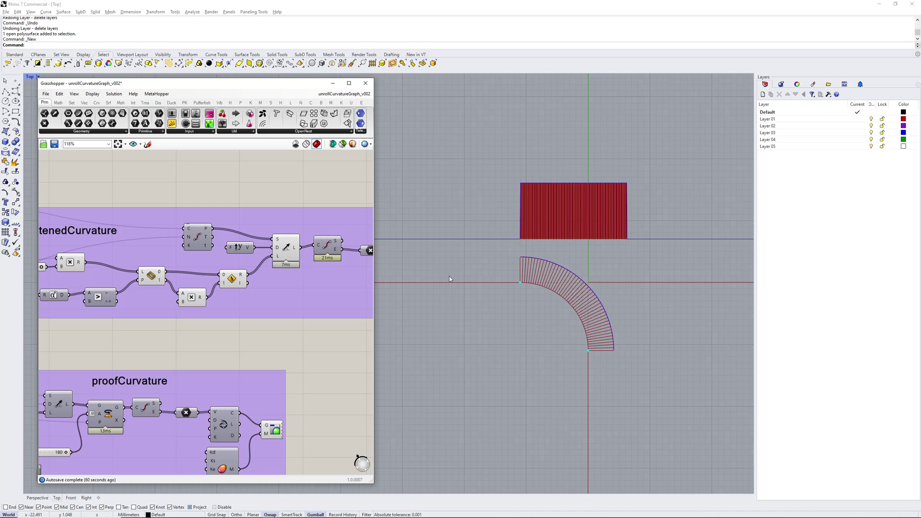
pyautogui.scroll(14, 548, 211)
pyautogui.scroll(-6, 547, 218)
pyautogui.scroll(-4, 546, 216)
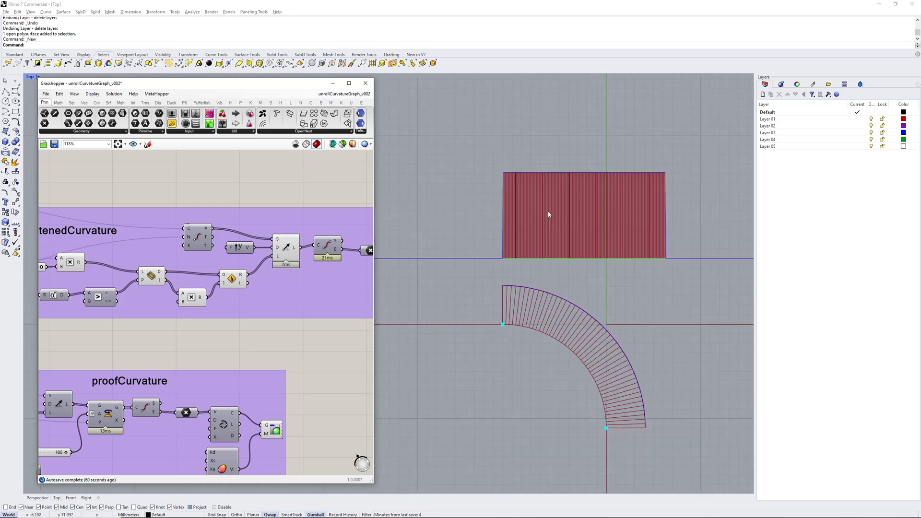
pyautogui.moveTo(513, 259); pyautogui.dragTo(554, 217, button='right')
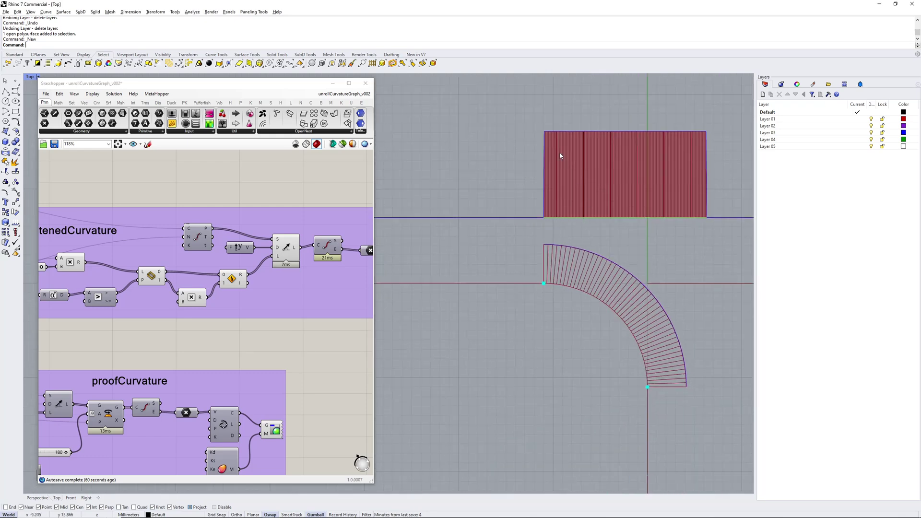
# Examine how the curvature vectors and their lengths feed the angle test and multiplier in straightenedCurvature, and compare with the unrolled graph.
pyautogui.moveTo(72, 325); pyautogui.dragTo(270, 264, button='right')
pyautogui.moveTo(176, 264); pyautogui.dragTo(140, 299, button='right')
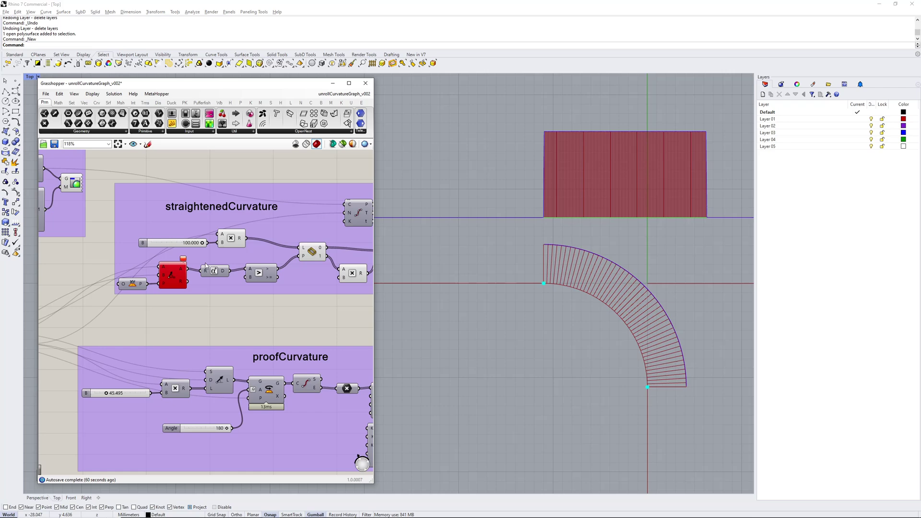
pyautogui.scroll(5, 224, 243)
pyautogui.scroll(-4, 224, 245)
pyautogui.moveTo(48, 320); pyautogui.dragTo(200, 261, button='right')
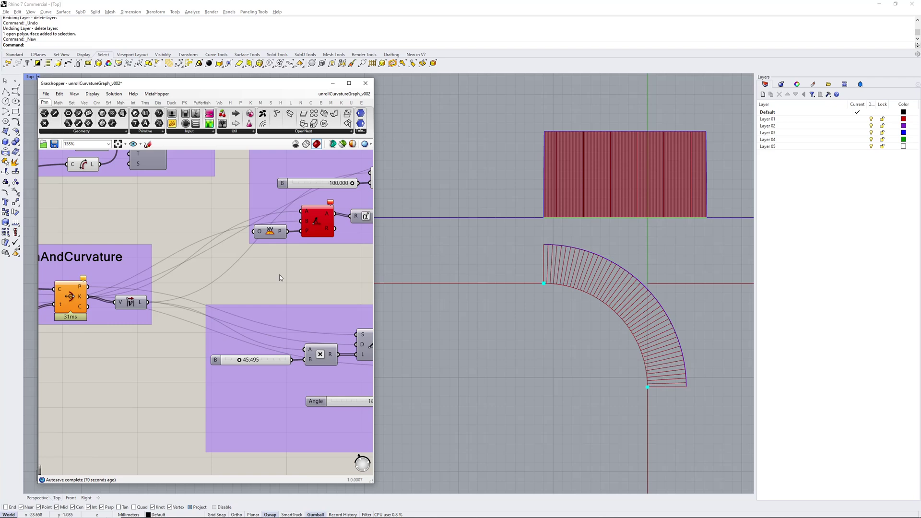
pyautogui.moveTo(281, 278); pyautogui.dragTo(265, 292, button='right')
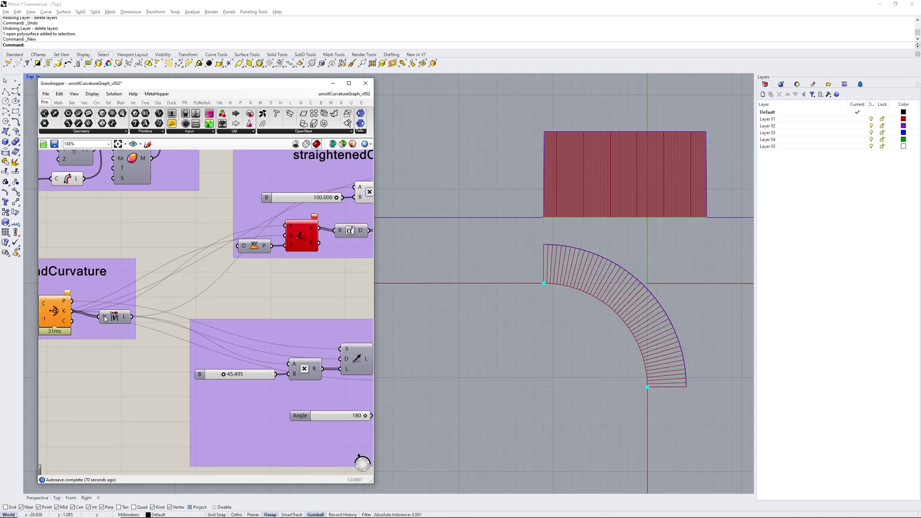
pyautogui.moveTo(275, 294); pyautogui.dragTo(228, 312, button='right')
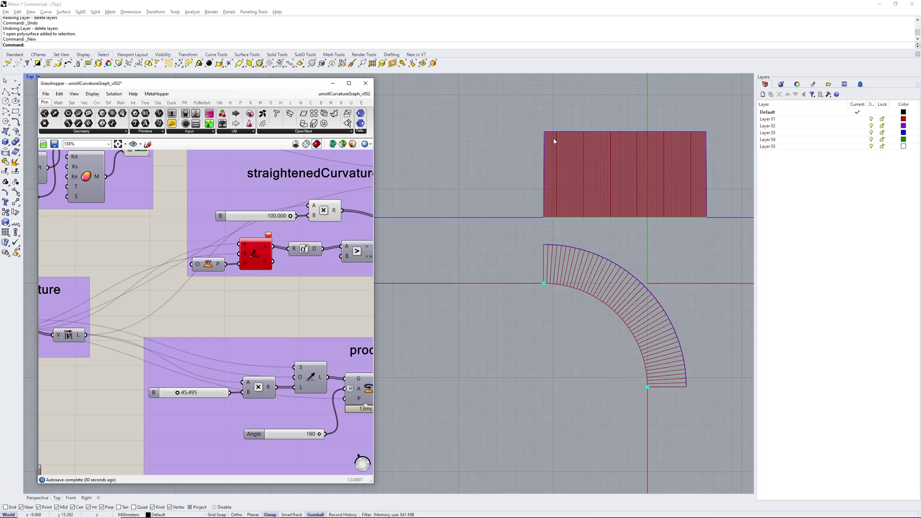
pyautogui.moveTo(636, 162); pyautogui.dragTo(580, 173, button='right')
pyautogui.moveTo(554, 231); pyautogui.dragTo(546, 252, button='right')
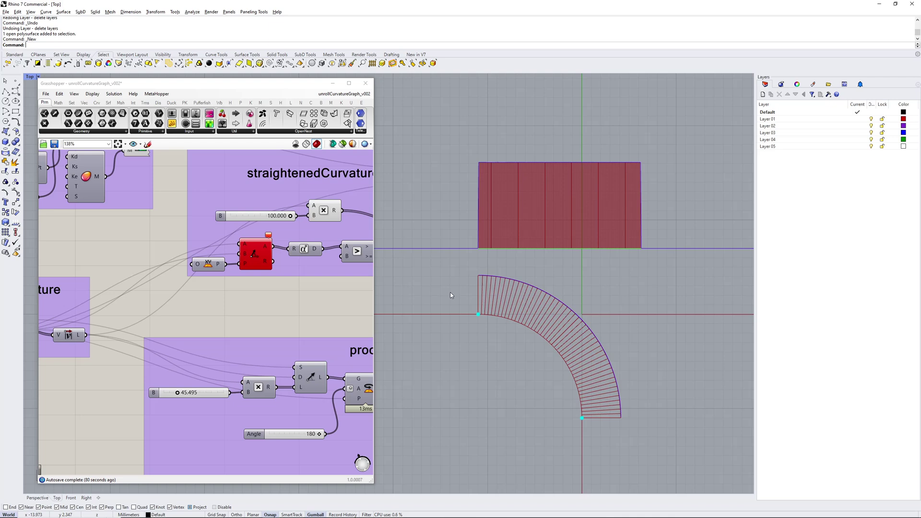
# Switch the curve receiver in the input group to the key send g2ThreePiece.
pyautogui.scroll(-3, 182, 289)
pyautogui.moveTo(182, 290); pyautogui.dragTo(279, 287, button='right')
pyautogui.moveTo(158, 264); pyautogui.dragTo(264, 268, button='right')
pyautogui.scroll(5, 93, 258)
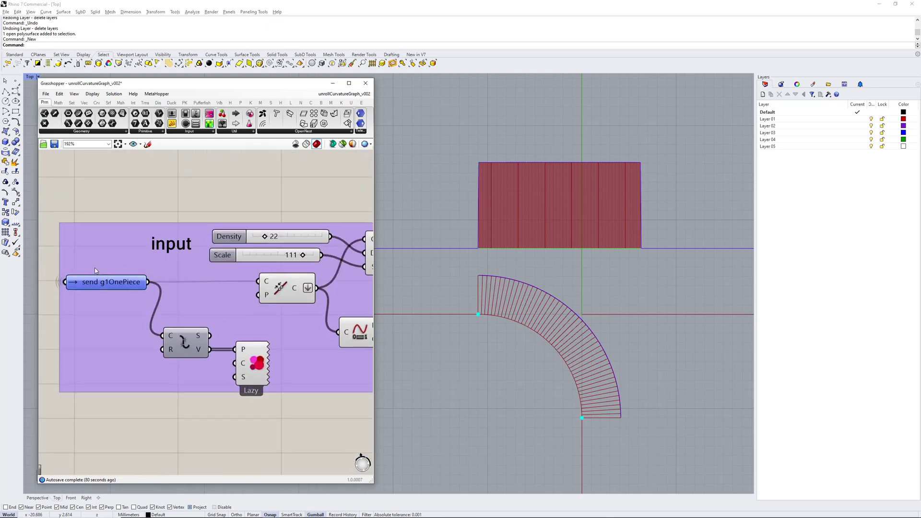
pyautogui.rightClick(107, 284)
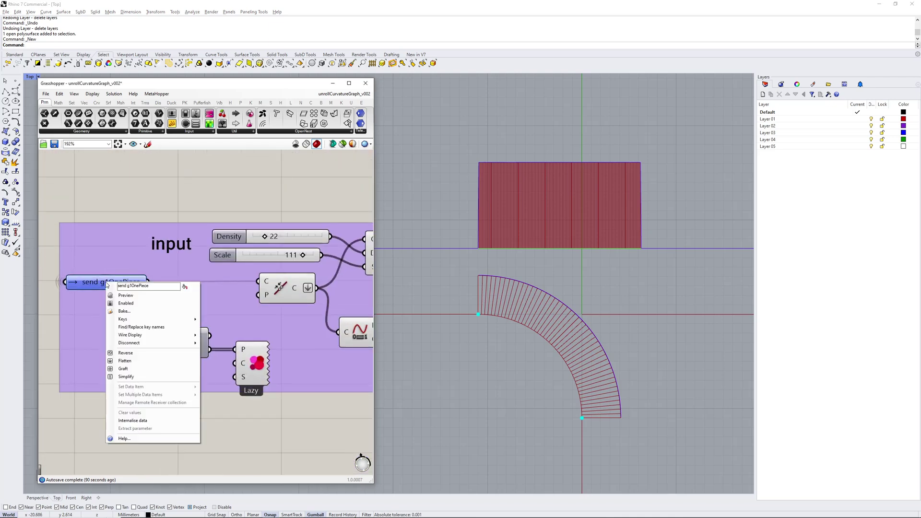
pyautogui.moveTo(125, 320)
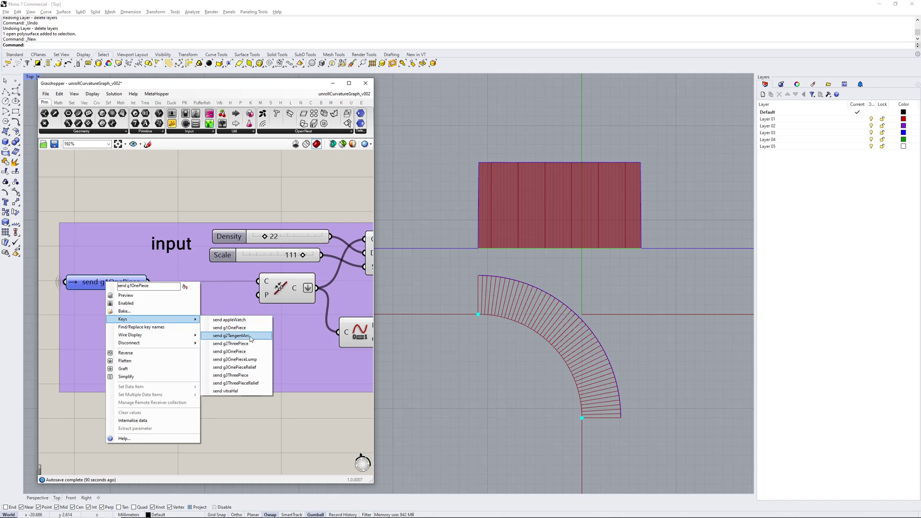
pyautogui.click(235, 344)
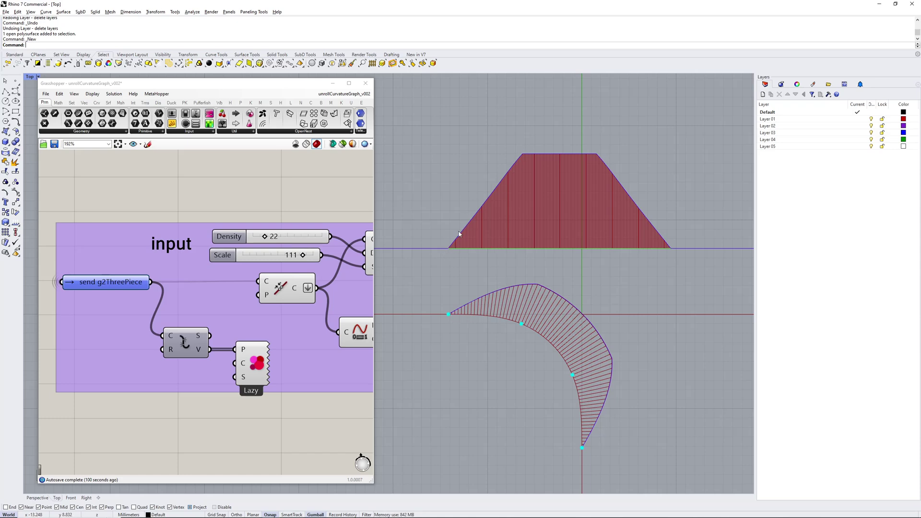
# Inspect the sloped sides and flat top of the unrolled graph against the three-piece curve's curvature graph.
pyautogui.scroll(5, 494, 254)
pyautogui.moveTo(503, 246); pyautogui.dragTo(507, 267, button='right')
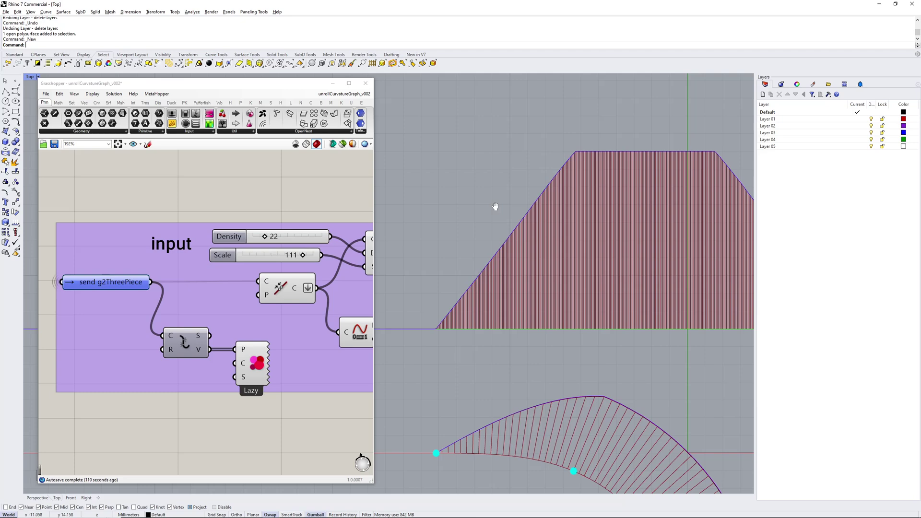
pyautogui.scroll(2, 521, 193)
pyautogui.scroll(-4, 504, 259)
pyautogui.scroll(2, 509, 250)
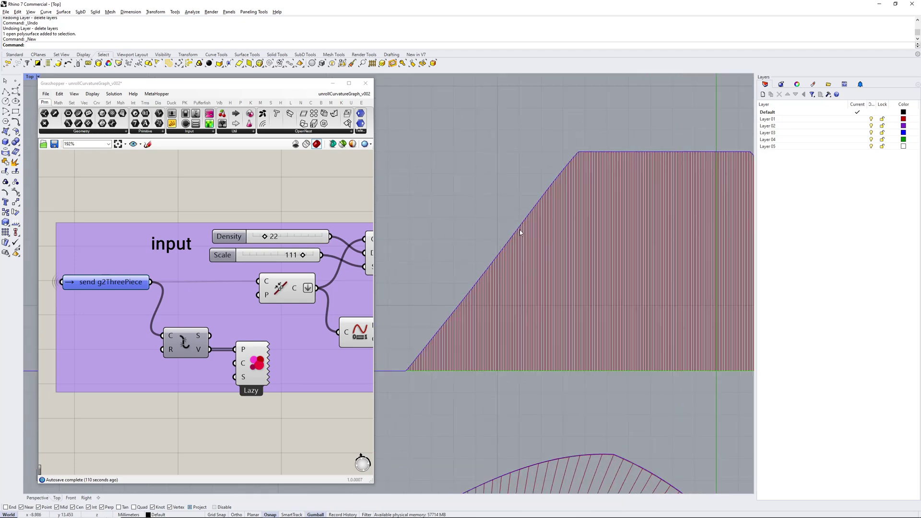
pyautogui.scroll(-4, 516, 231)
pyautogui.moveTo(475, 289); pyautogui.dragTo(474, 309, button='right')
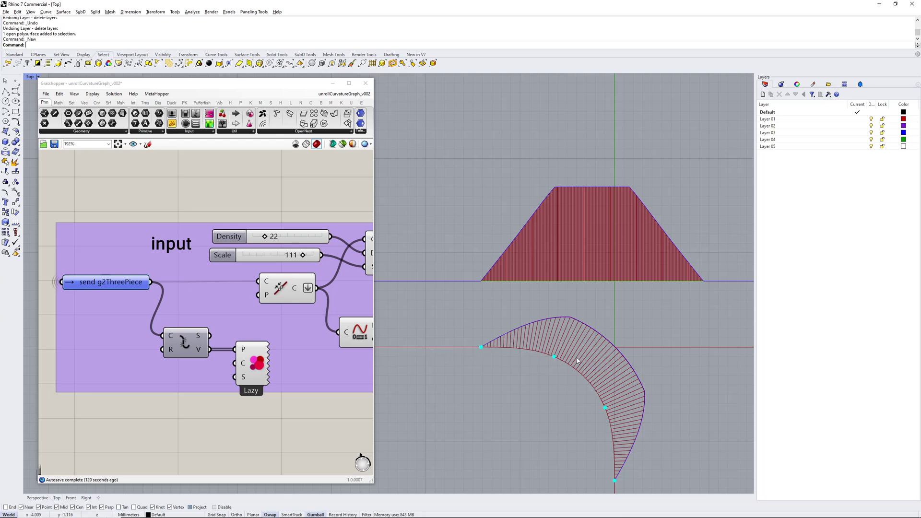
pyautogui.moveTo(530, 362); pyautogui.dragTo(516, 374, button='right')
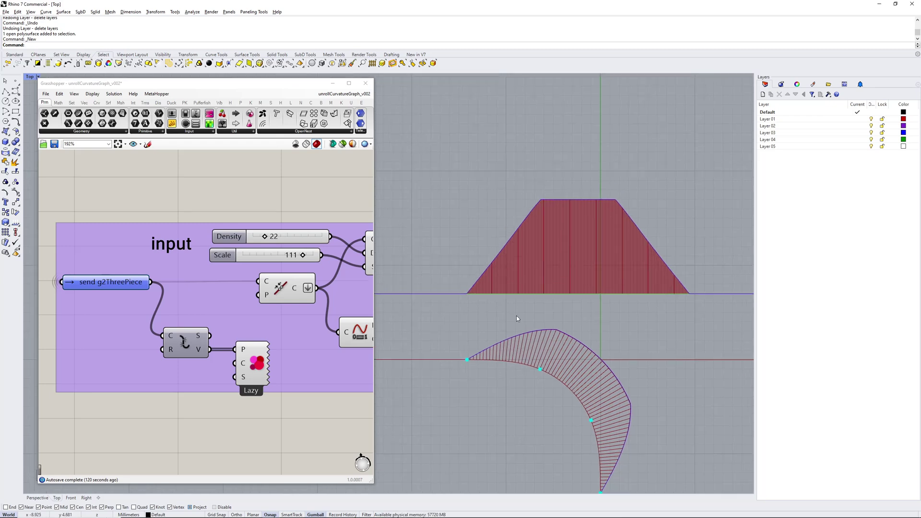
pyautogui.scroll(-2, 616, 239)
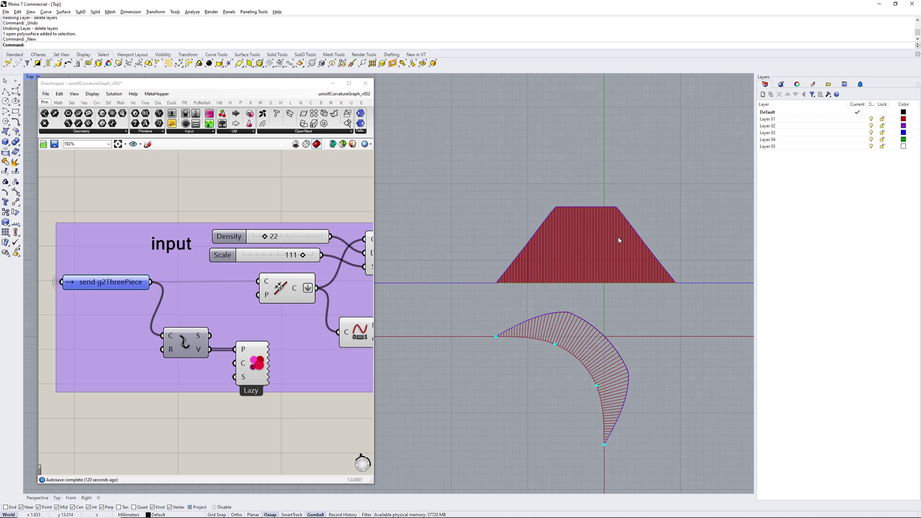
pyautogui.moveTo(586, 224); pyautogui.dragTo(580, 197, button='right')
pyautogui.scroll(4, 598, 242)
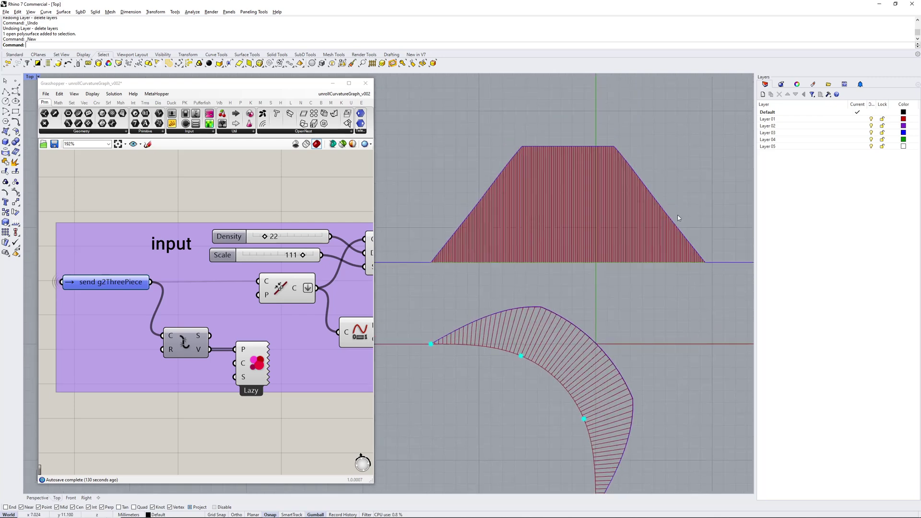
# Switch the curve receiver in the input group to the key send g3OnePiece and compare its unrolled graph with the curvature graph.
pyautogui.rightClick(104, 288)
pyautogui.moveTo(125, 323)
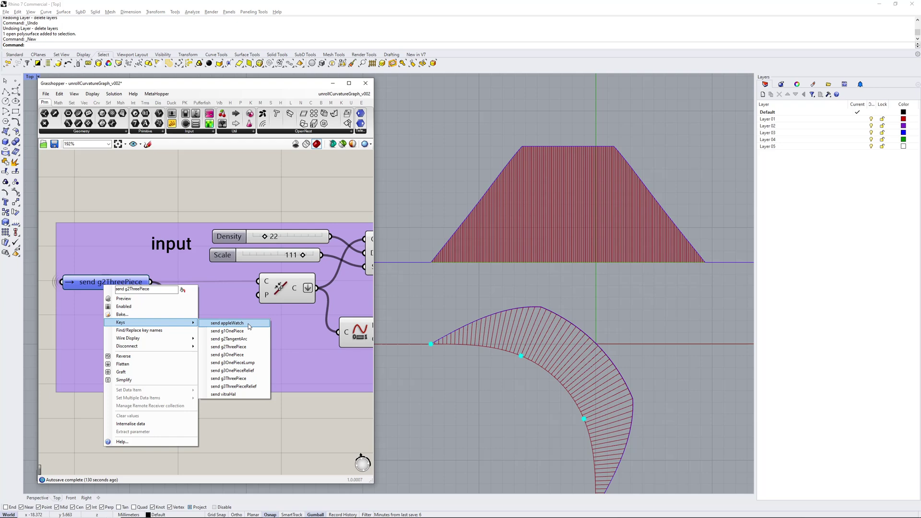
pyautogui.click(253, 355)
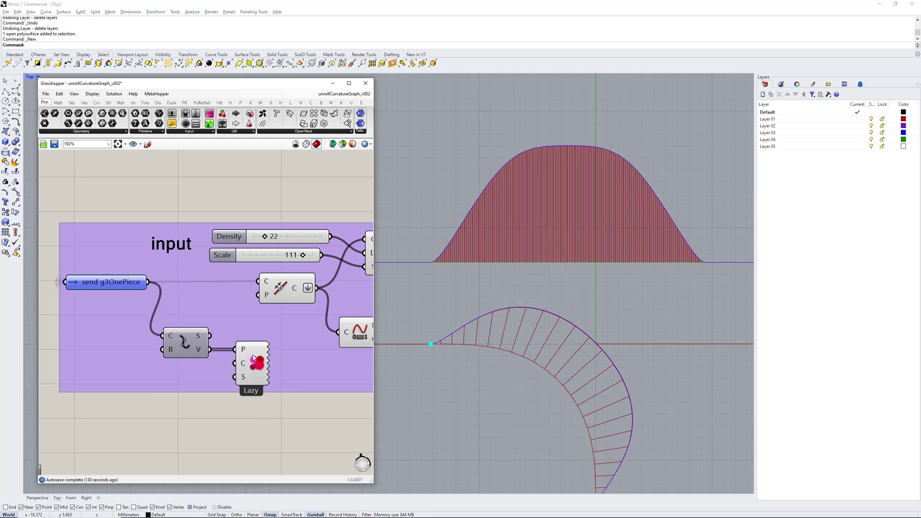
pyautogui.moveTo(572, 312); pyautogui.dragTo(575, 301, button='right')
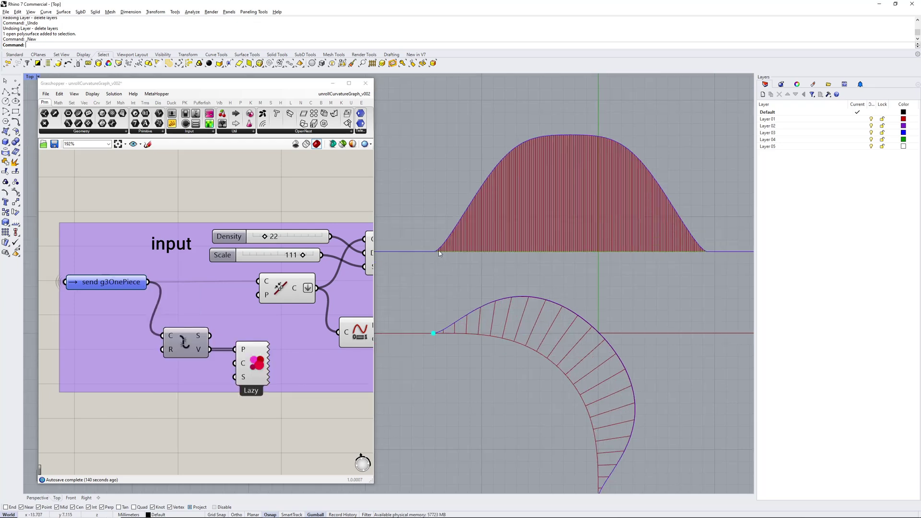
pyautogui.moveTo(592, 336); pyautogui.dragTo(585, 311, button='right')
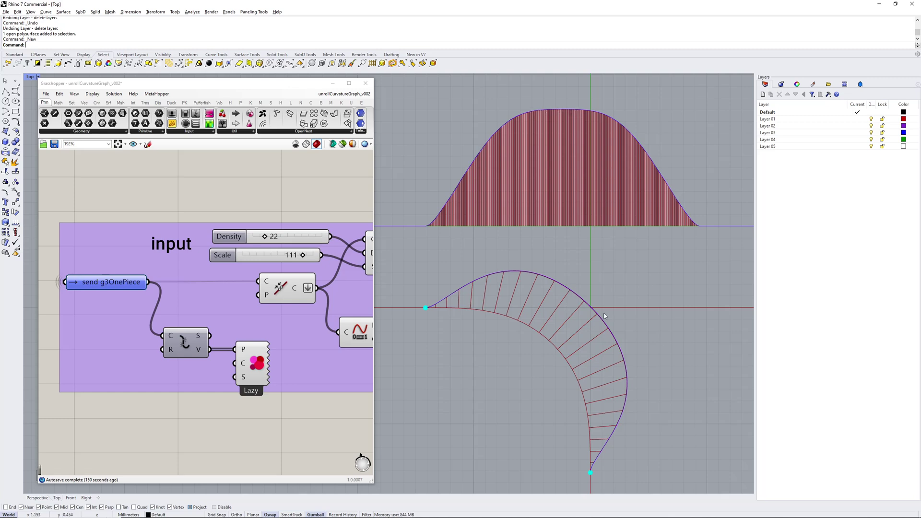
# Switch the curve receiver to the key send g3OnePieceRelief and inspect how the unrolled graph runs into the straight line.
pyautogui.rightClick(99, 283)
pyautogui.moveTo(144, 319)
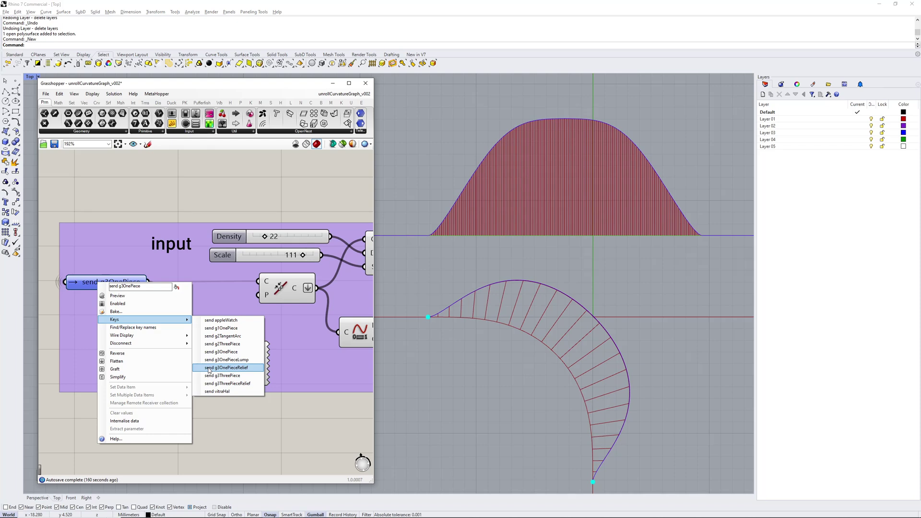
pyautogui.click(209, 368)
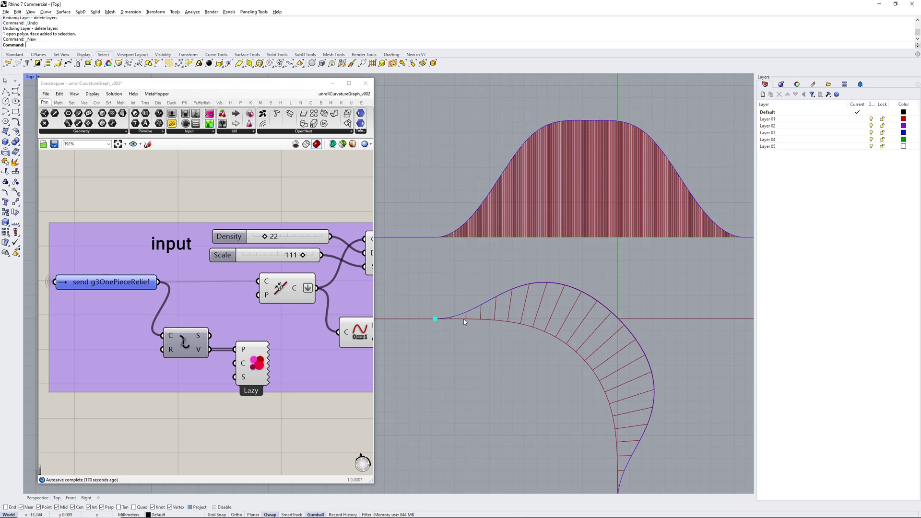
pyautogui.scroll(-2, 628, 344)
pyautogui.moveTo(628, 343); pyautogui.dragTo(613, 333, button='right')
pyautogui.scroll(2, 568, 316)
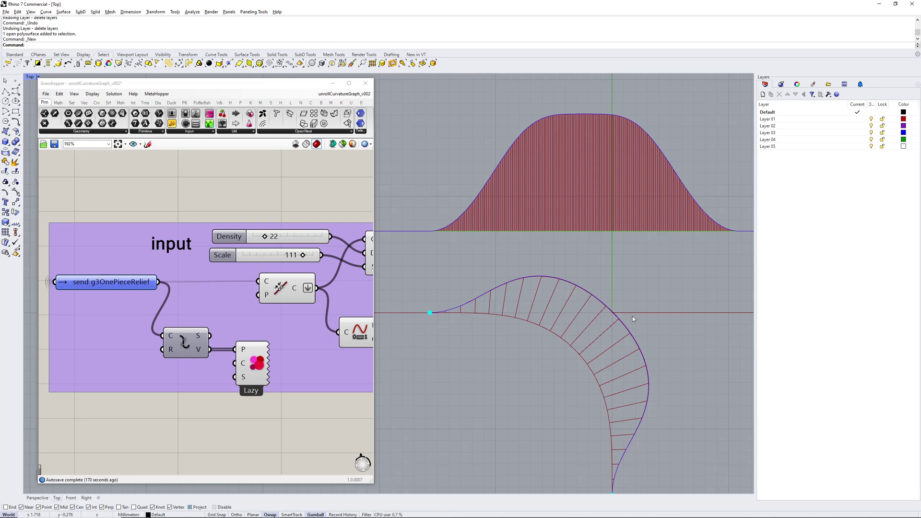
pyautogui.moveTo(600, 253); pyautogui.dragTo(571, 283, button='right')
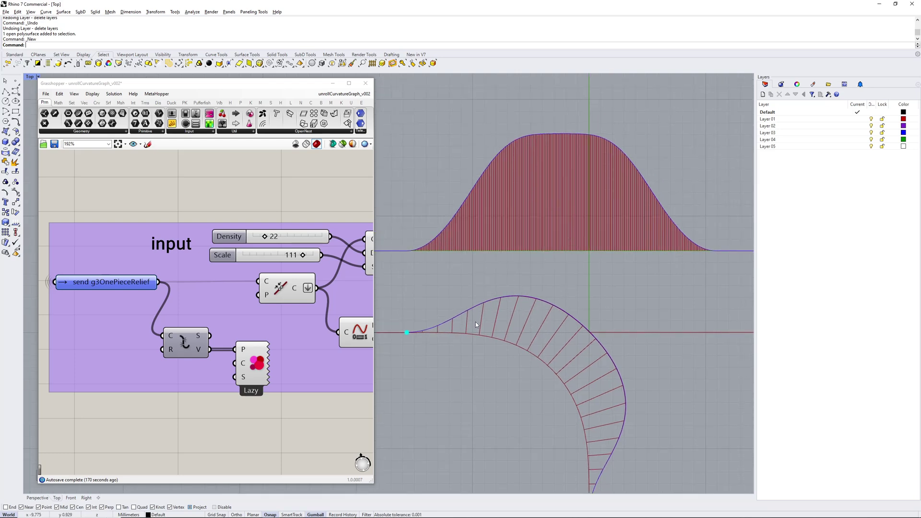
pyautogui.scroll(-2, 508, 322)
# Switch the curve receiver to the key send g3ThreePiece and inspect the slopes and flat top of its unrolled graph.
pyautogui.rightClick(100, 284)
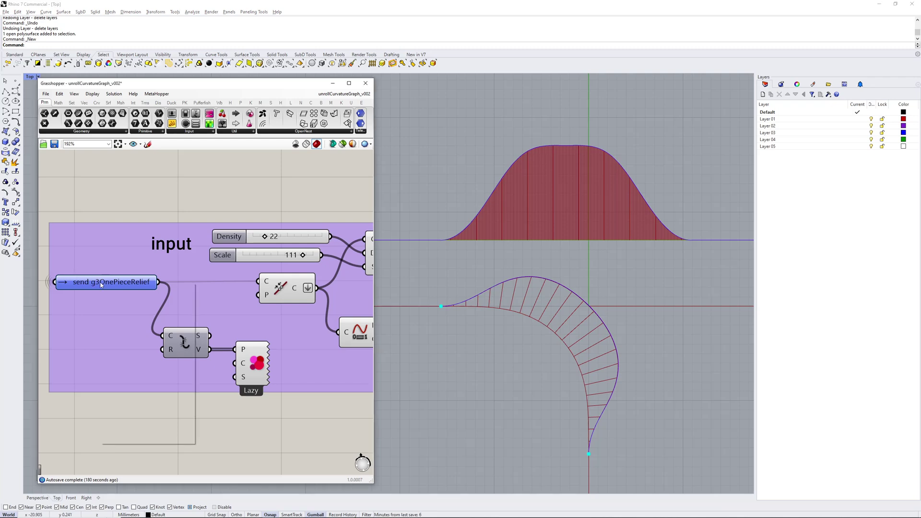
pyautogui.moveTo(116, 322)
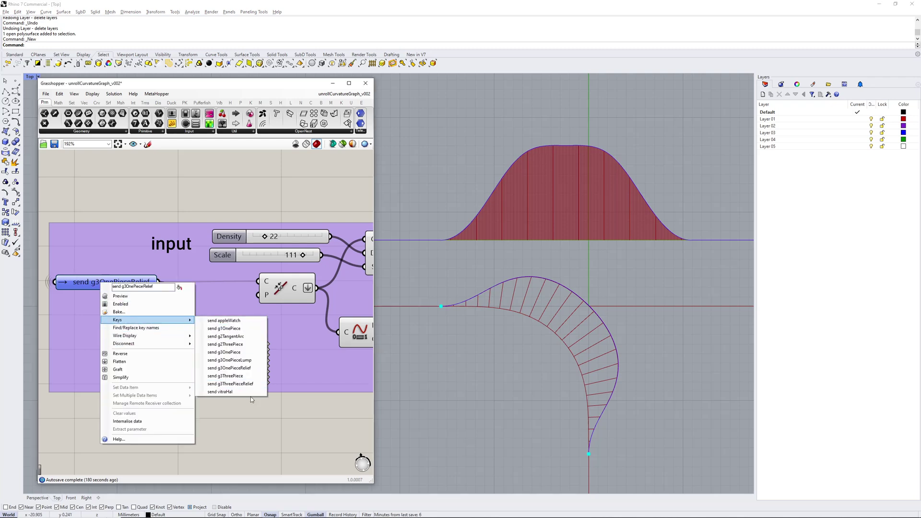
pyautogui.click(226, 376)
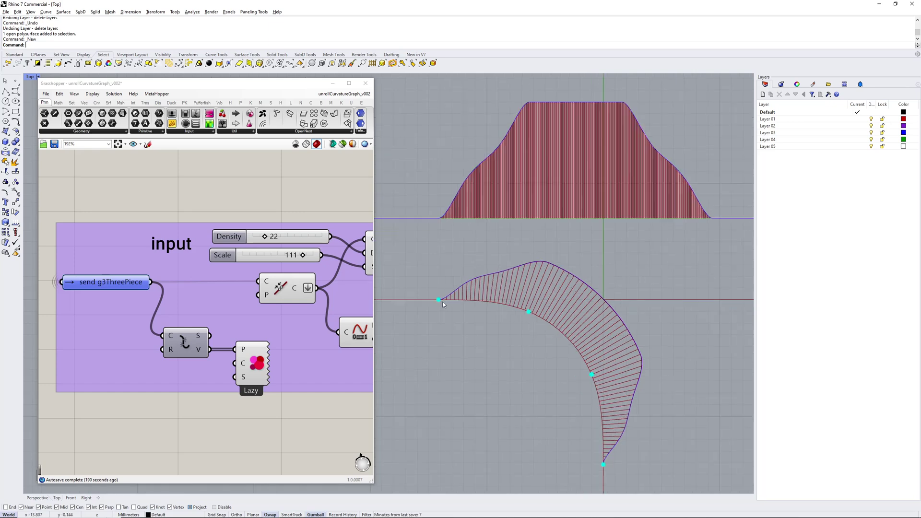
pyautogui.moveTo(527, 334); pyautogui.dragTo(529, 336, button='right')
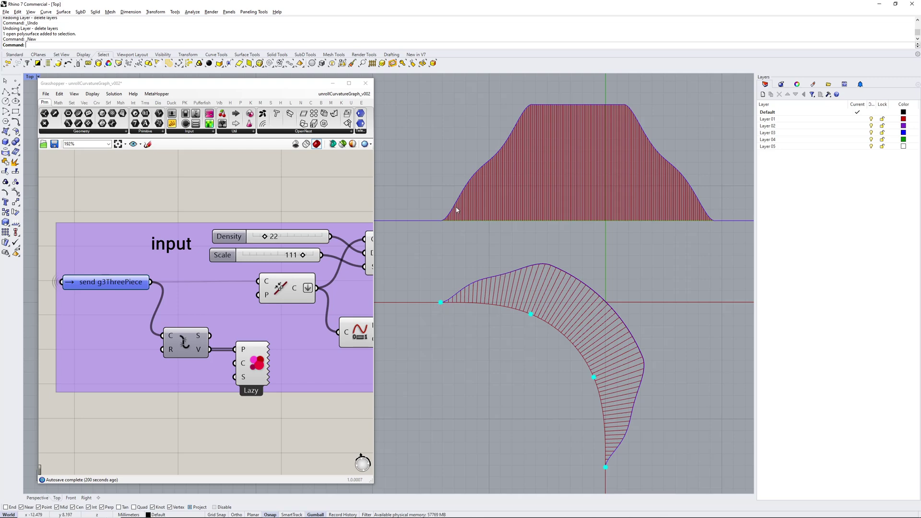
pyautogui.moveTo(545, 132); pyautogui.dragTo(535, 151, button='right')
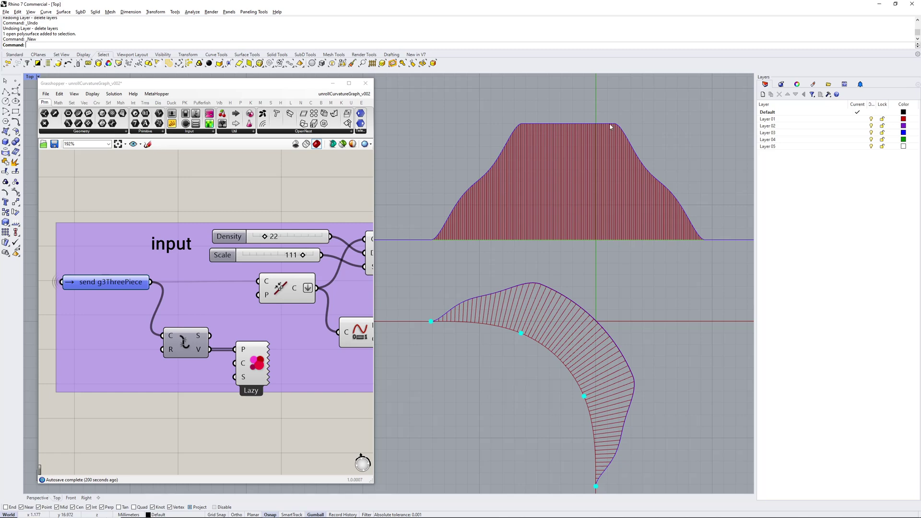
# Switch the curve receiver to the key send g3ThreePieceRelief and view both of its curvature graphs.
pyautogui.rightClick(96, 282)
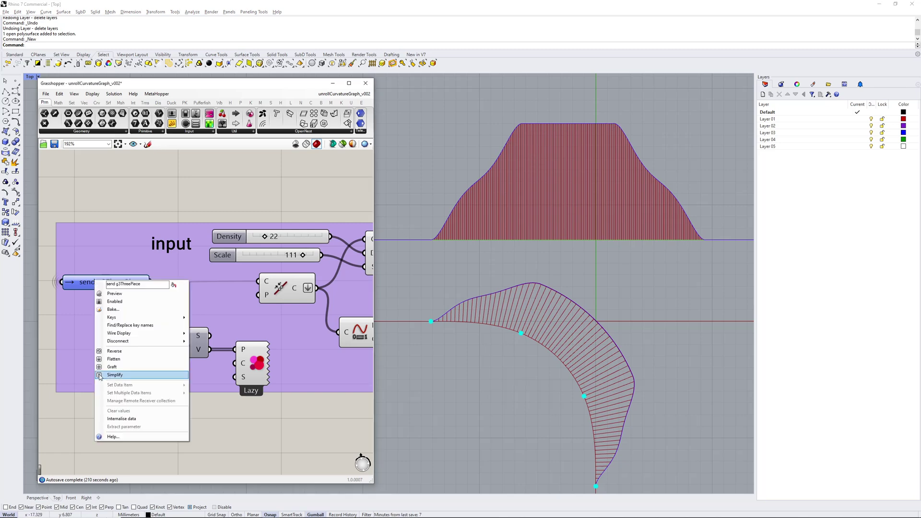
pyautogui.moveTo(159, 317)
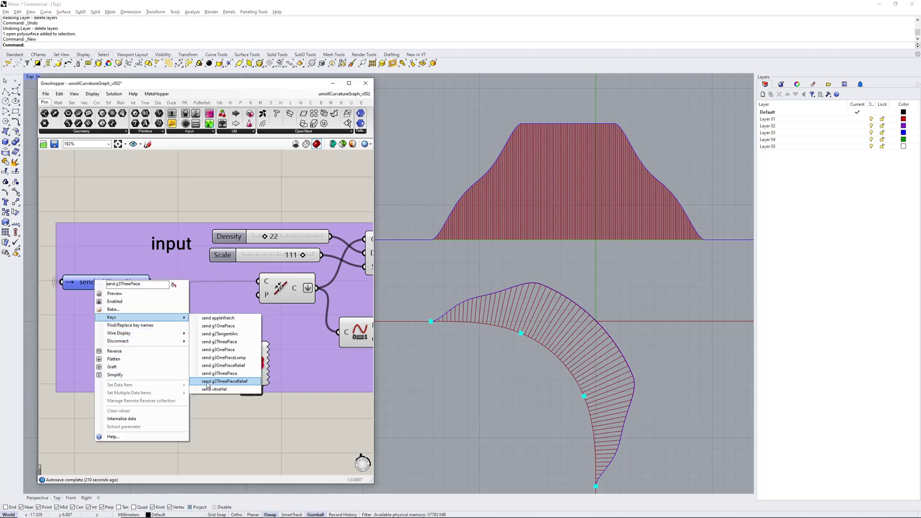
pyautogui.click(207, 382)
pyautogui.scroll(-3, 611, 286)
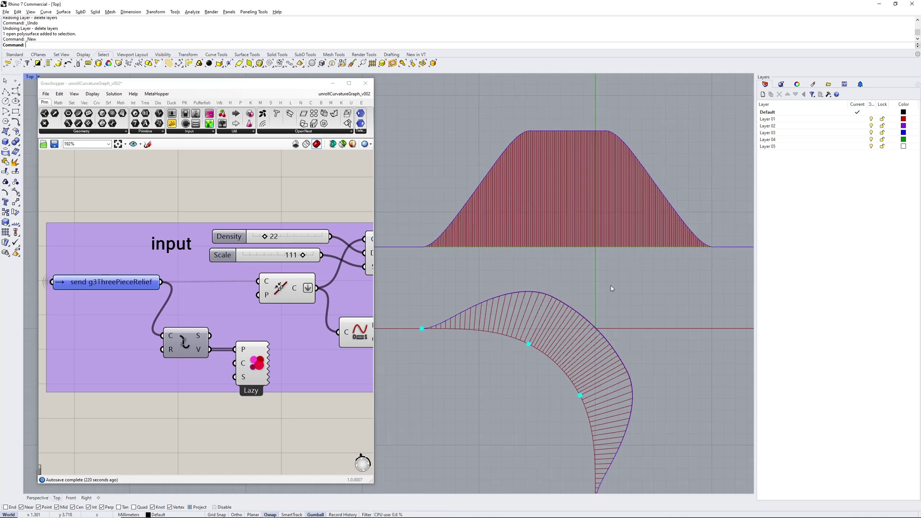
# Switch the curve receiver to the key send appleWatch and examine the peaks and the dip of its unrolled graph.
pyautogui.rightClick(112, 283)
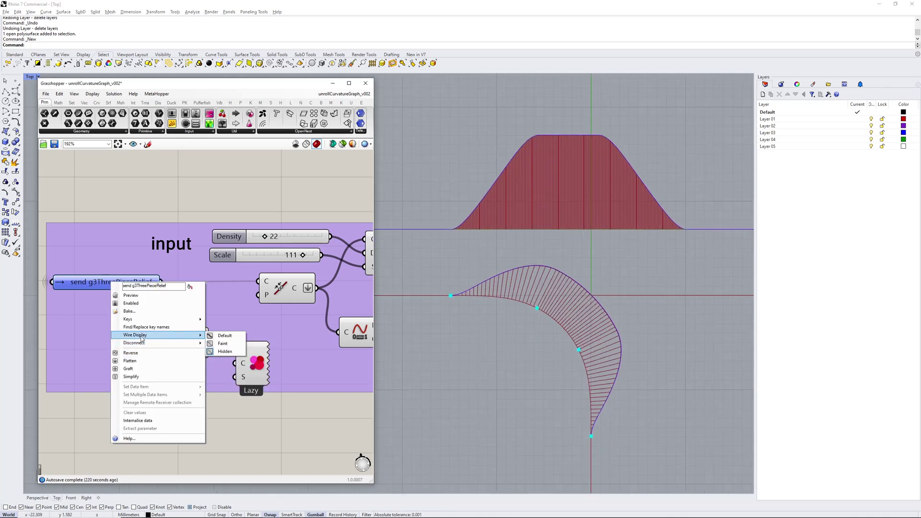
pyautogui.moveTo(137, 320)
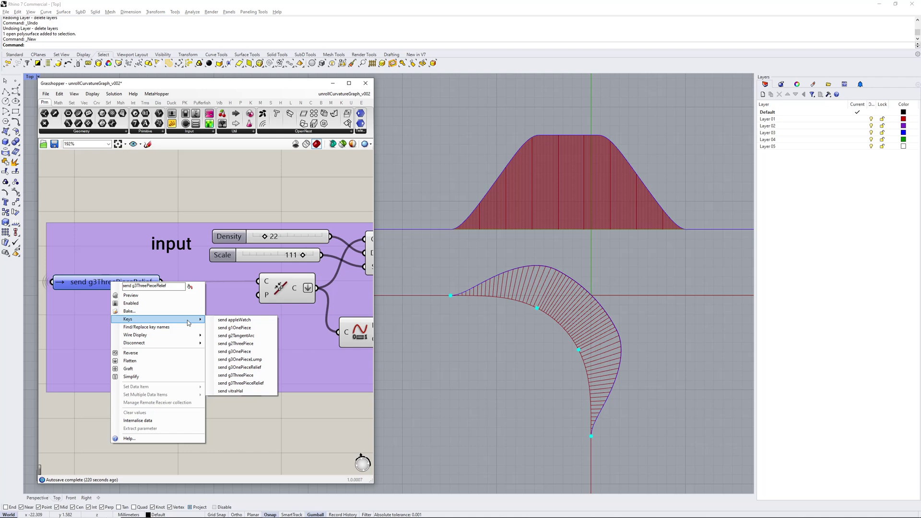
pyautogui.click(235, 321)
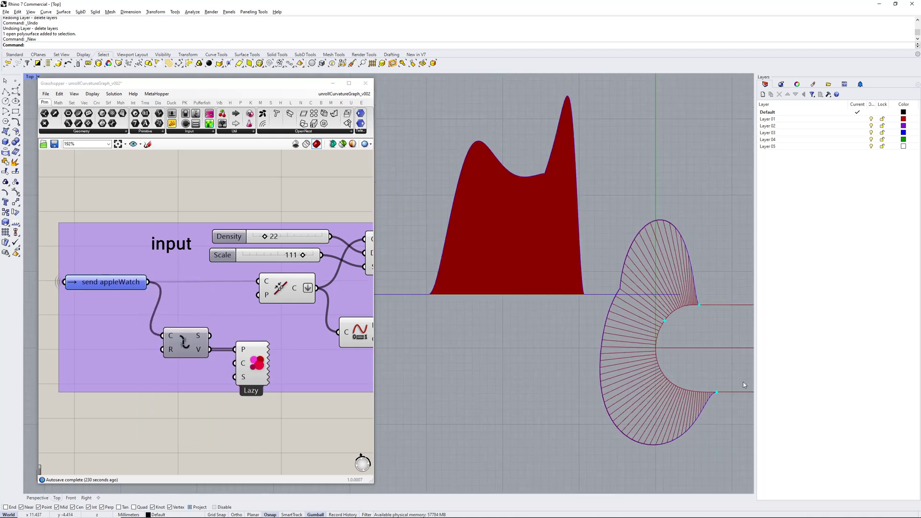
pyautogui.scroll(3, 510, 179)
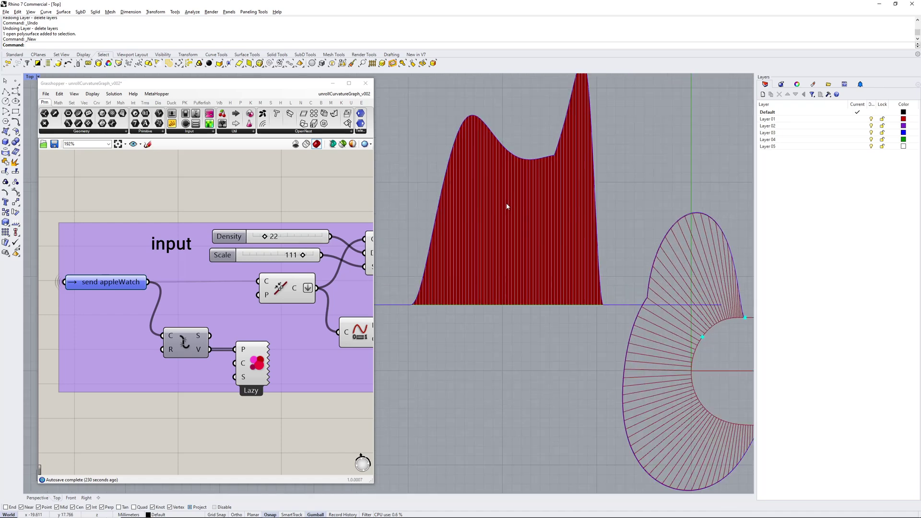
pyautogui.scroll(-2, 470, 301)
pyautogui.moveTo(483, 294); pyautogui.dragTo(483, 315, button='right')
pyautogui.moveTo(530, 295)
pyautogui.mouseDown(button='right')
pyautogui.moveTo(521, 277)
pyautogui.moveTo(524, 298)
pyautogui.mouseUp(button='right')
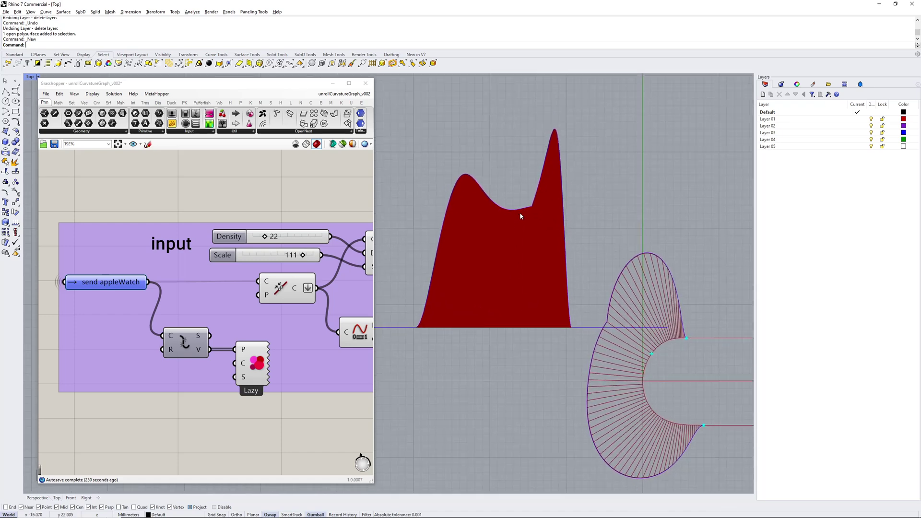
pyautogui.scroll(4, 534, 202)
pyautogui.scroll(-4, 538, 203)
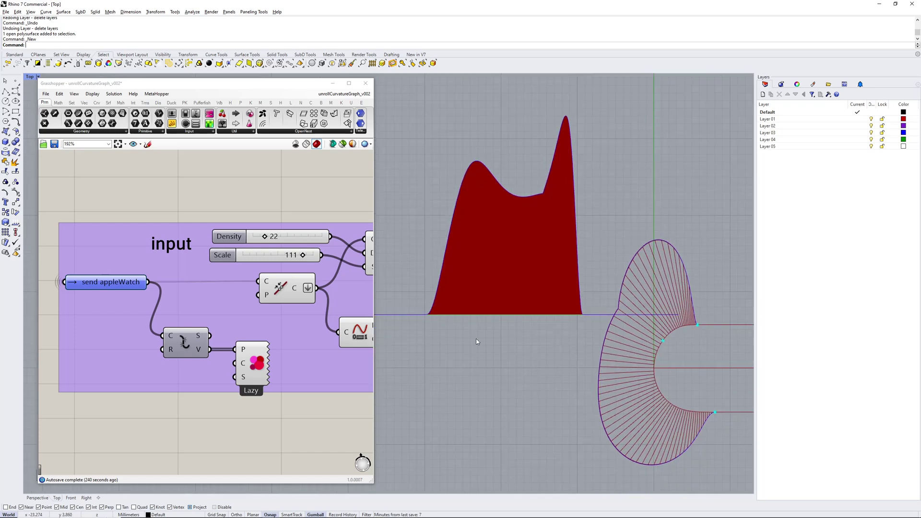
# Switch the curve receiver to the key send vitraHal and inspect the long profile curve beside its unrolled graph.
pyautogui.rightClick(110, 284)
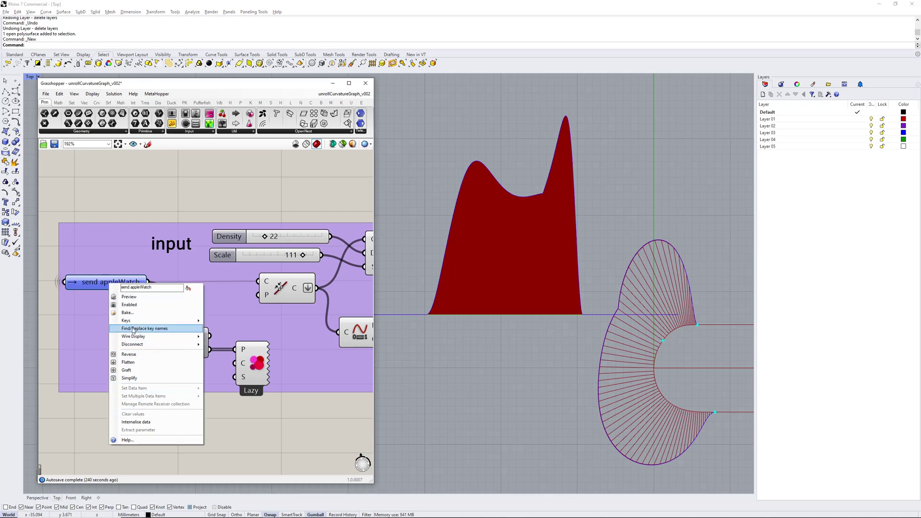
pyautogui.moveTo(163, 322)
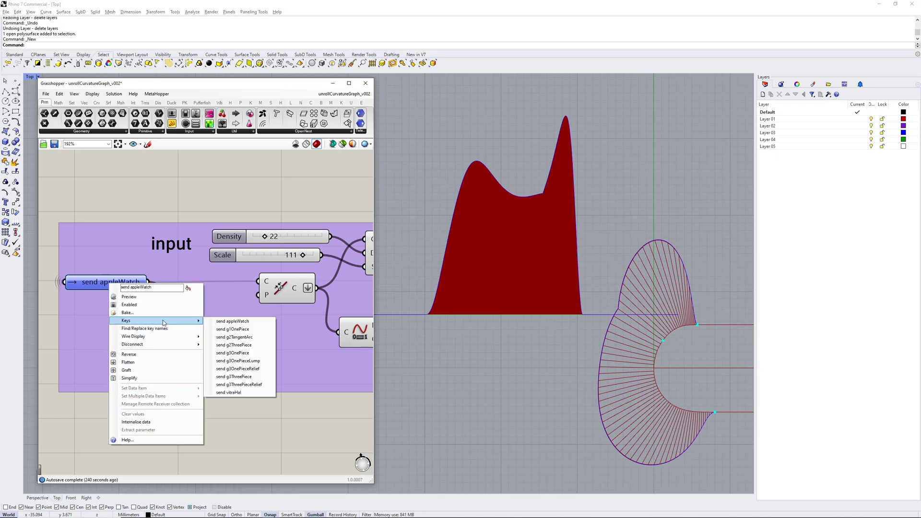
pyautogui.click(230, 393)
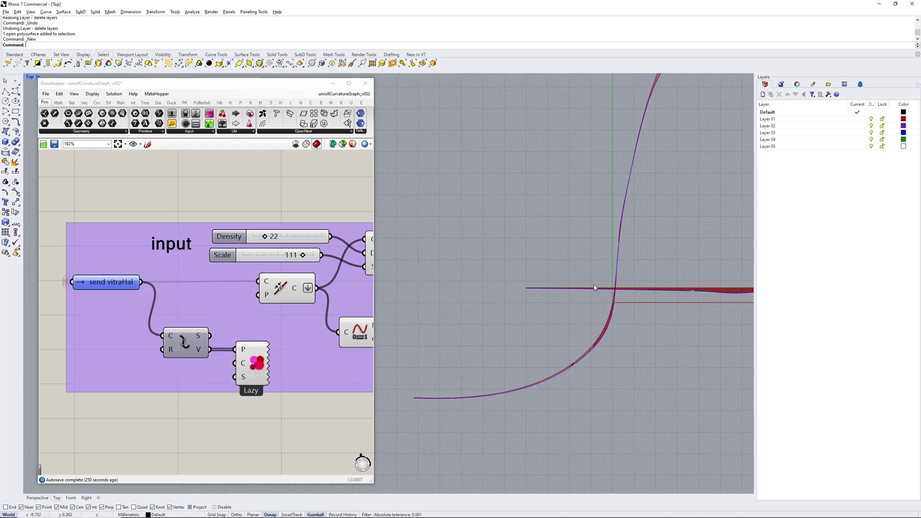
pyautogui.scroll(6, 600, 293)
pyautogui.scroll(4, 589, 264)
pyautogui.moveTo(652, 173); pyautogui.dragTo(571, 317, button='right')
pyautogui.scroll(-4, 588, 264)
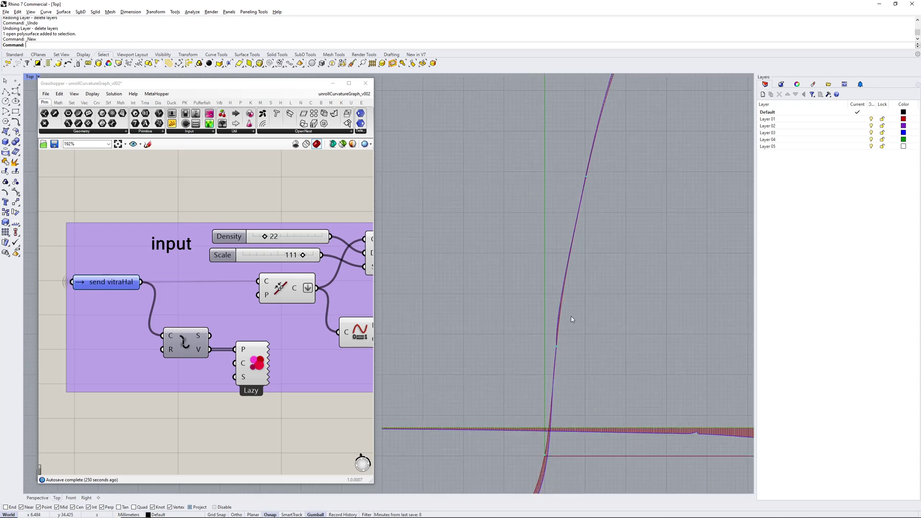
pyautogui.scroll(-1, 571, 316)
pyautogui.moveTo(586, 229)
pyautogui.mouseDown(button='right')
pyautogui.moveTo(557, 310)
pyautogui.moveTo(576, 228)
pyautogui.mouseUp(button='right')
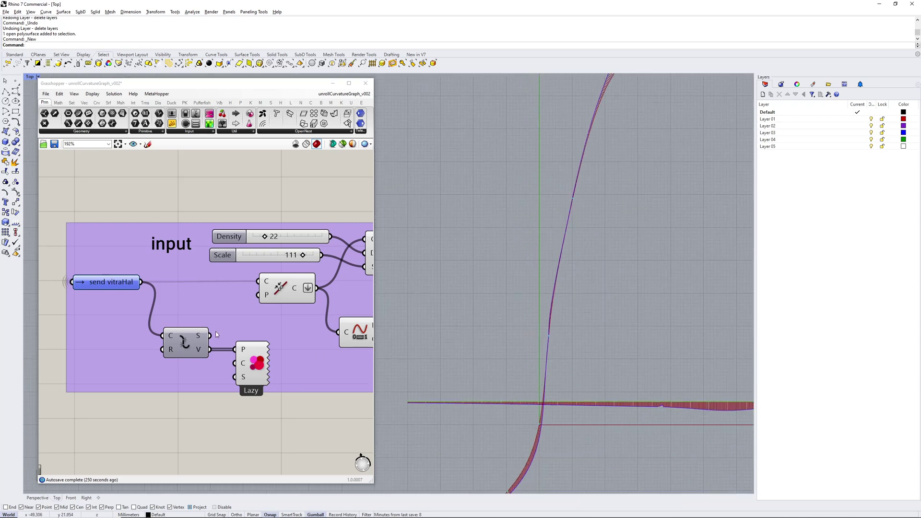
# Set the curvature graph's Scale slider in the input group to 116 and examine the graph along the whole vitraHal curve.
pyautogui.moveTo(302, 255); pyautogui.dragTo(305, 255)
pyautogui.moveTo(633, 339); pyautogui.dragTo(750, 171, button='right')
pyautogui.scroll(-6, 609, 362)
pyautogui.scroll(8, 614, 322)
pyautogui.moveTo(621, 333); pyautogui.dragTo(331, 368, button='right')
pyautogui.scroll(-6, 628, 317)
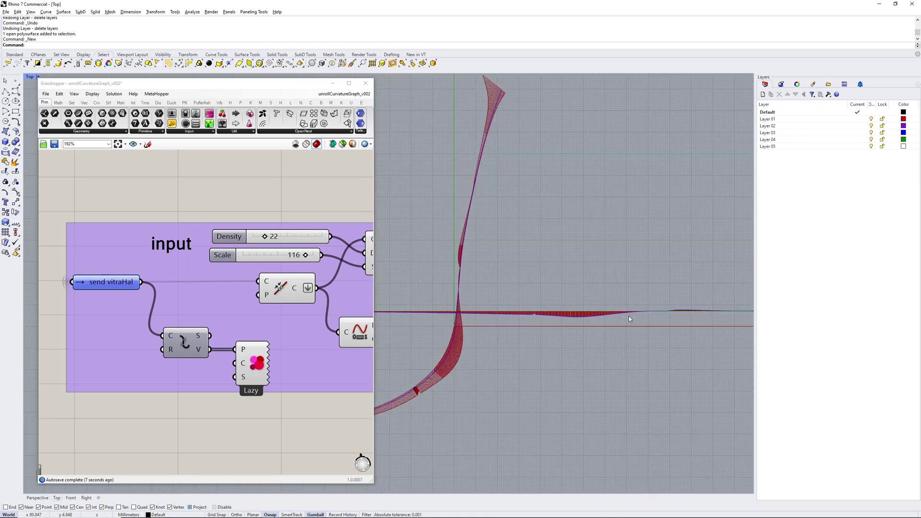
pyautogui.moveTo(609, 328); pyautogui.dragTo(618, 306, button='right')
# Raise the upper limit of the multiplier slider B in the straightenedCurvature group to 200.
pyautogui.moveTo(287, 318); pyautogui.dragTo(149, 269, button='right')
pyautogui.scroll(-3, 149, 270)
pyautogui.moveTo(360, 345); pyautogui.dragTo(238, 315, button='right')
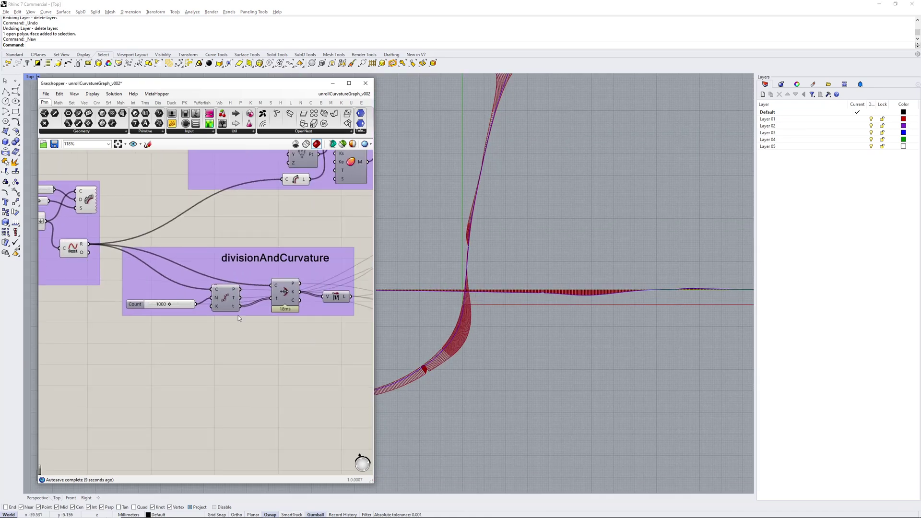
pyautogui.moveTo(368, 315); pyautogui.dragTo(259, 330, button='right')
pyautogui.scroll(-3, 265, 330)
pyautogui.moveTo(362, 366); pyautogui.dragTo(255, 330, button='right')
pyautogui.scroll(2, 255, 330)
pyautogui.moveTo(287, 287); pyautogui.dragTo(223, 354, button='right')
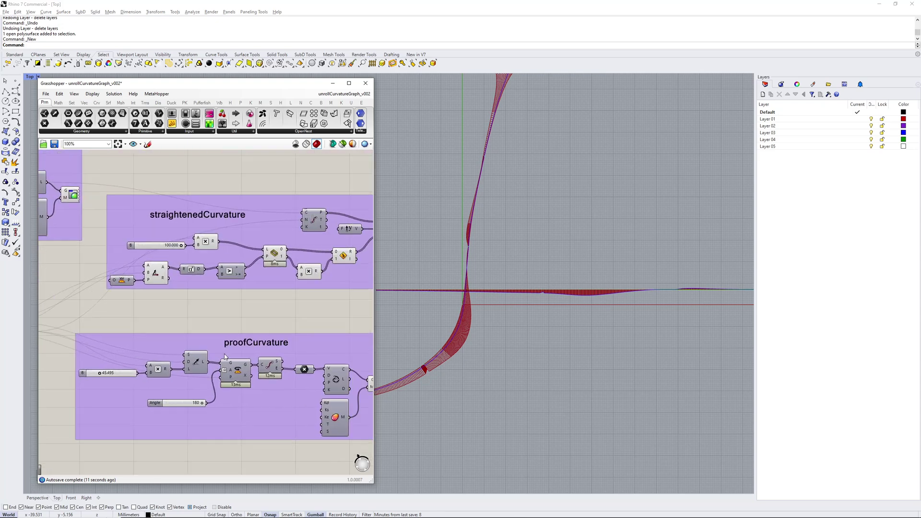
pyautogui.scroll(2, 182, 243)
pyautogui.moveTo(117, 254); pyautogui.dragTo(122, 278, button='right')
pyautogui.scroll(3, 123, 278)
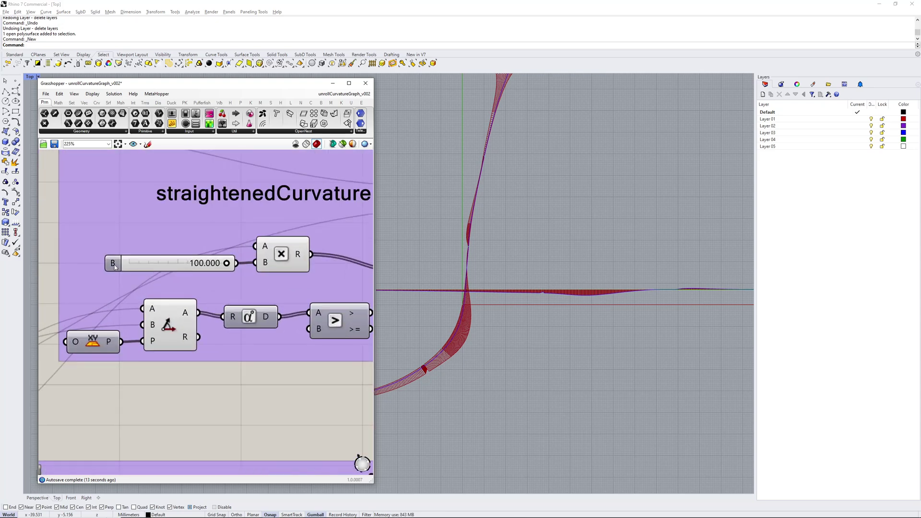
pyautogui.doubleClick(114, 266)
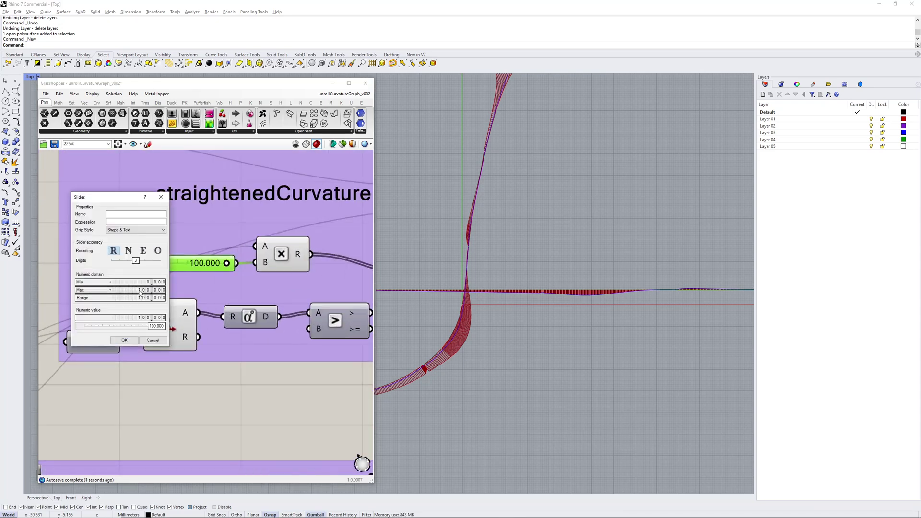
pyautogui.scroll(1, 139, 291)
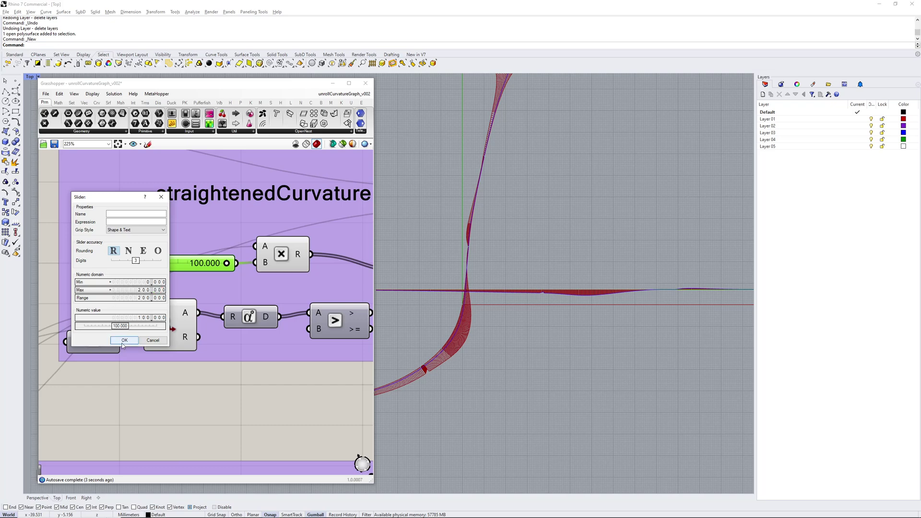
pyautogui.click(124, 341)
# Set the straightenedCurvature multiplier to 200 and compare the unrolled graph with the vitraHal curve's own curvature graph.
pyautogui.moveTo(176, 264); pyautogui.dragTo(238, 267)
pyautogui.scroll(2, 625, 310)
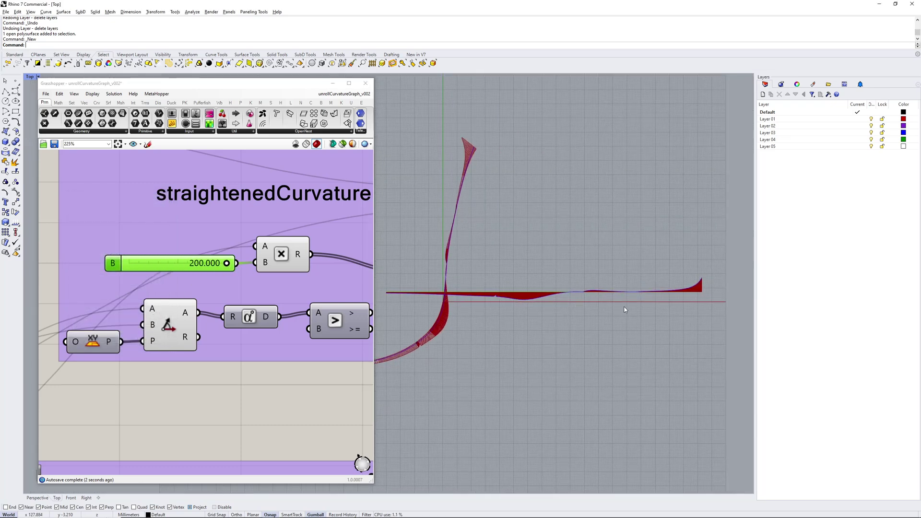
pyautogui.moveTo(588, 307); pyautogui.dragTo(628, 276, button='right')
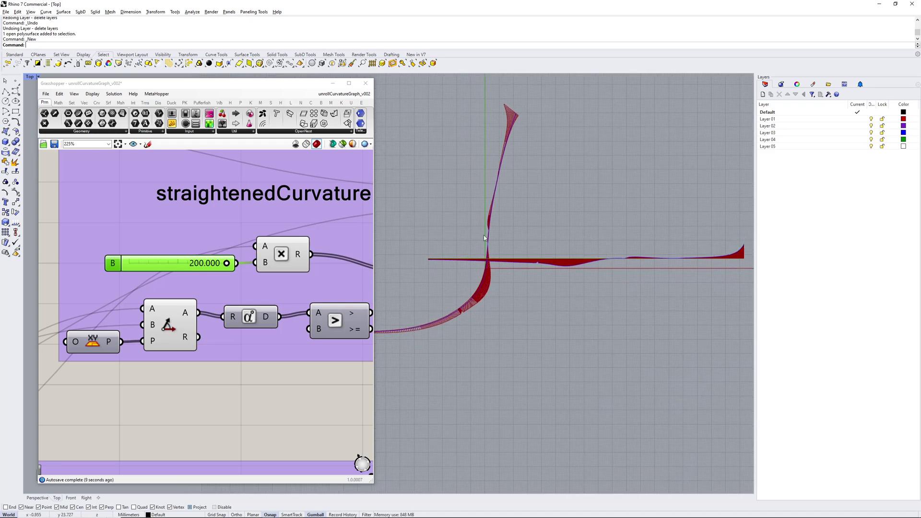
# Examine the lower bend of the vitraHal profile's curvature graph against the matching stretch of the unrolled graph.
pyautogui.moveTo(484, 235); pyautogui.dragTo(513, 224, button='right')
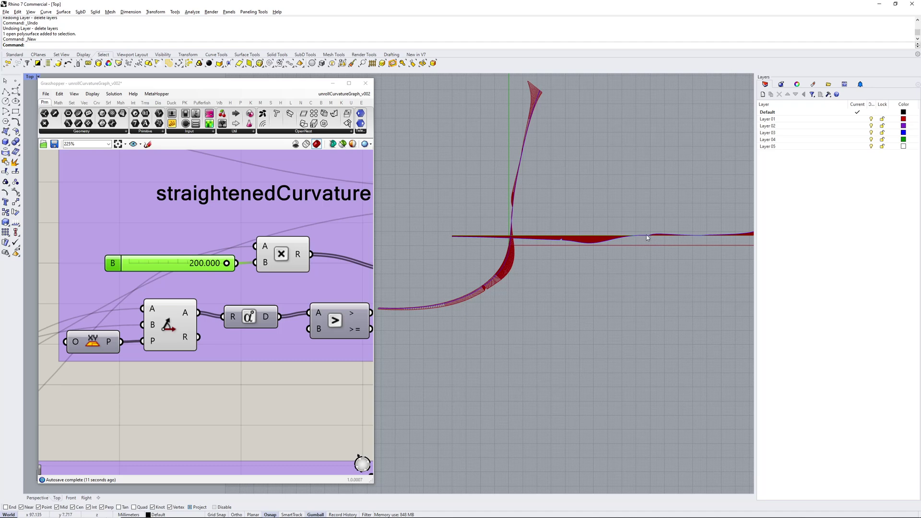
pyautogui.moveTo(486, 239); pyautogui.dragTo(506, 250, button='right')
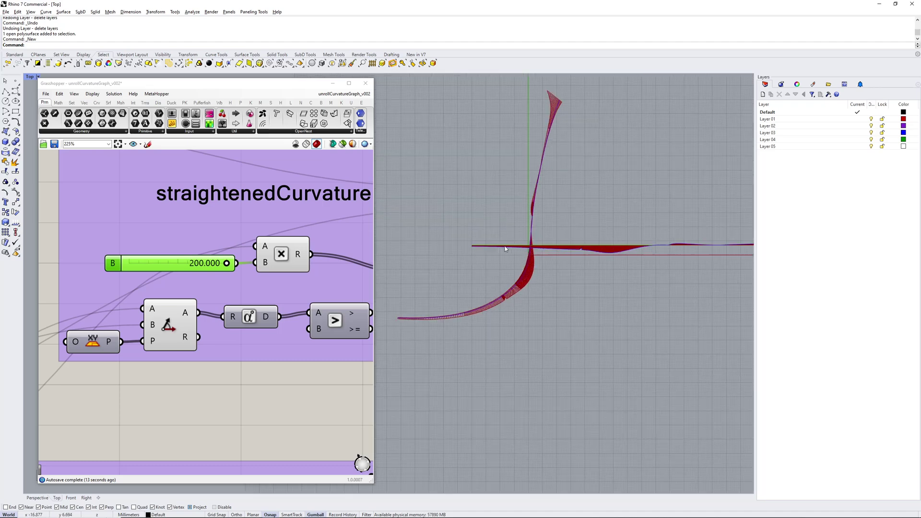
pyautogui.scroll(4, 505, 247)
pyautogui.scroll(-4, 602, 283)
pyautogui.scroll(6, 514, 313)
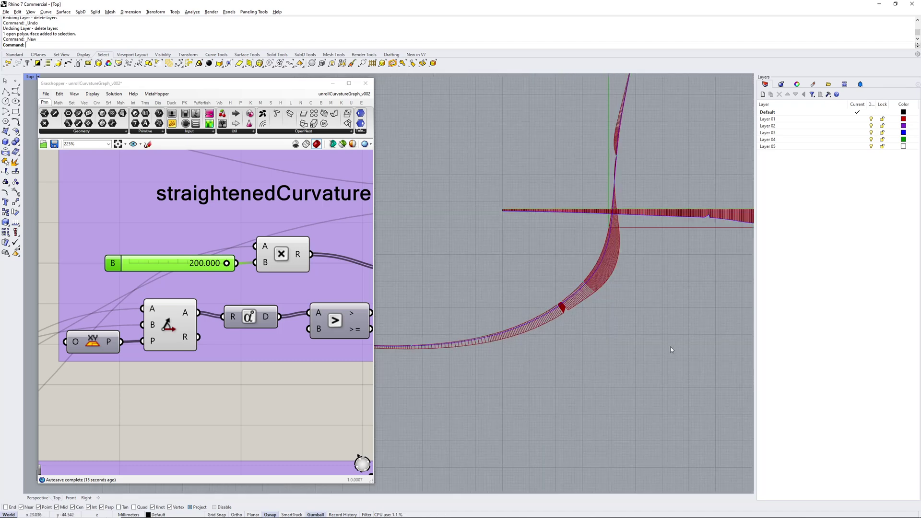
pyautogui.moveTo(655, 283); pyautogui.dragTo(616, 358, button='right')
pyautogui.scroll(-4, 635, 322)
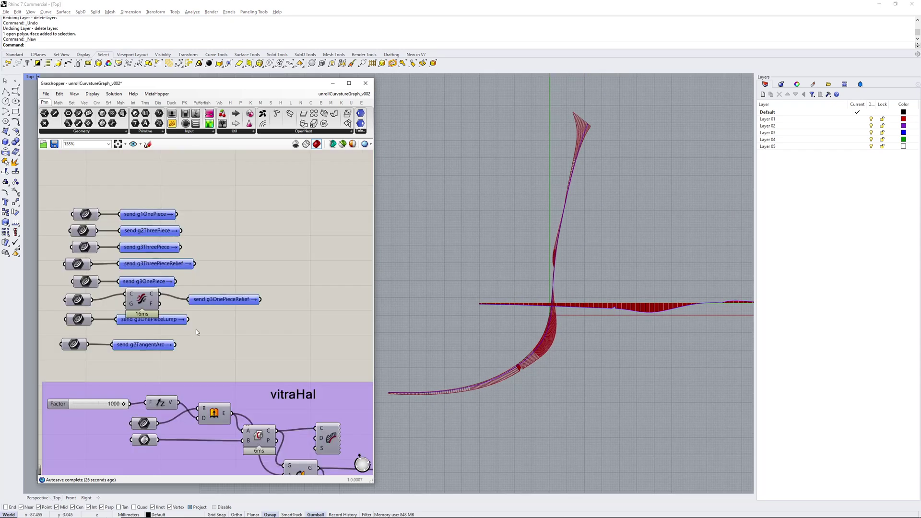
# Review the Grasshopper definition from the curve senders and the vitraHal and appleWatch groups through to the straightenedCurvature and proofCurvature groups.
pyautogui.scroll(-3, 264, 328)
pyautogui.moveTo(264, 327); pyautogui.dragTo(217, 267, button='right')
pyautogui.scroll(-2, 217, 268)
pyautogui.moveTo(310, 397); pyautogui.dragTo(267, 330, button='right')
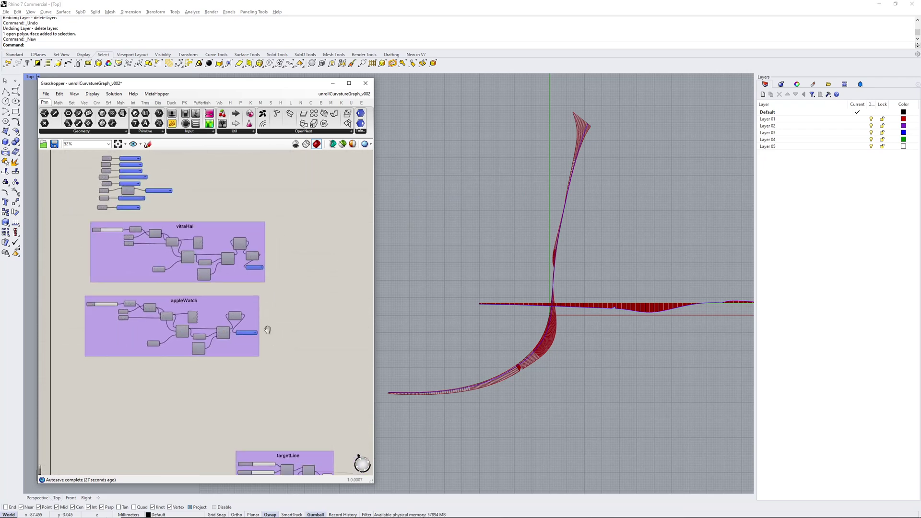
pyautogui.moveTo(268, 330); pyautogui.dragTo(219, 282, button='right')
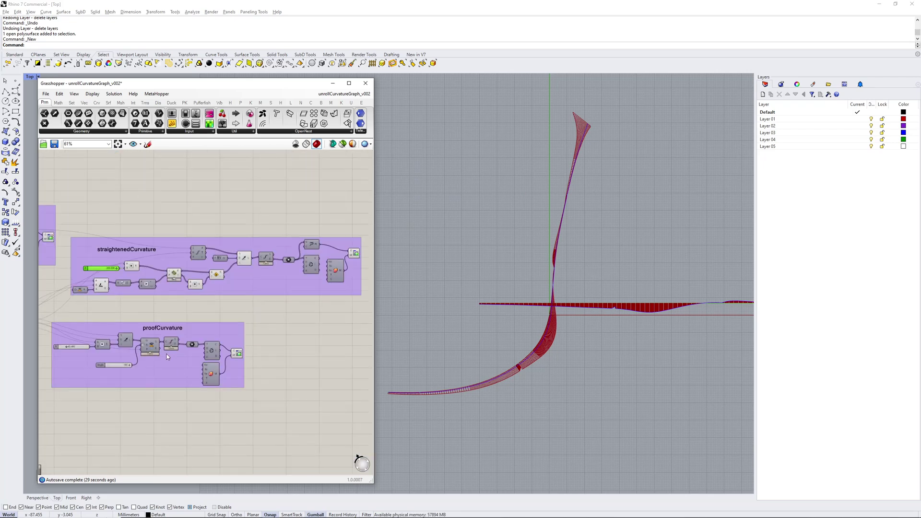
pyautogui.moveTo(167, 354); pyautogui.dragTo(246, 395, button='right')
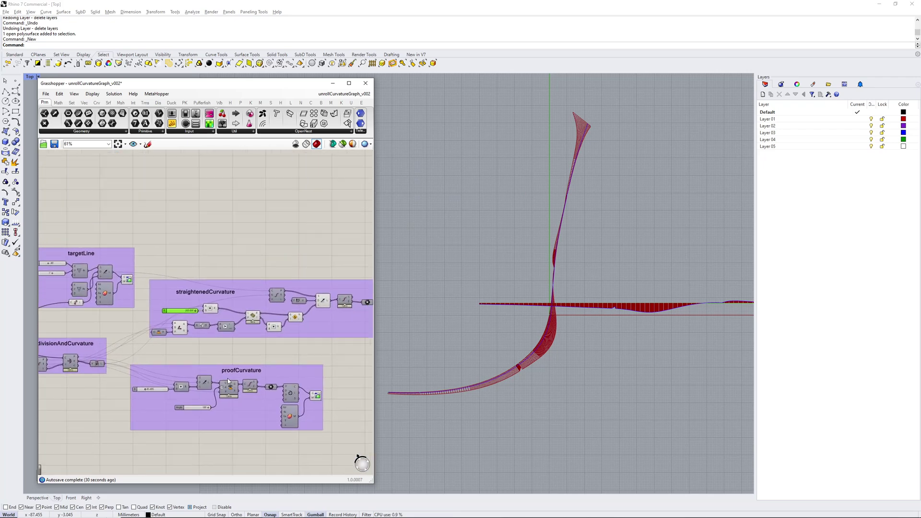
pyautogui.moveTo(312, 354); pyautogui.dragTo(234, 348, button='right')
pyautogui.scroll(3, 301, 279)
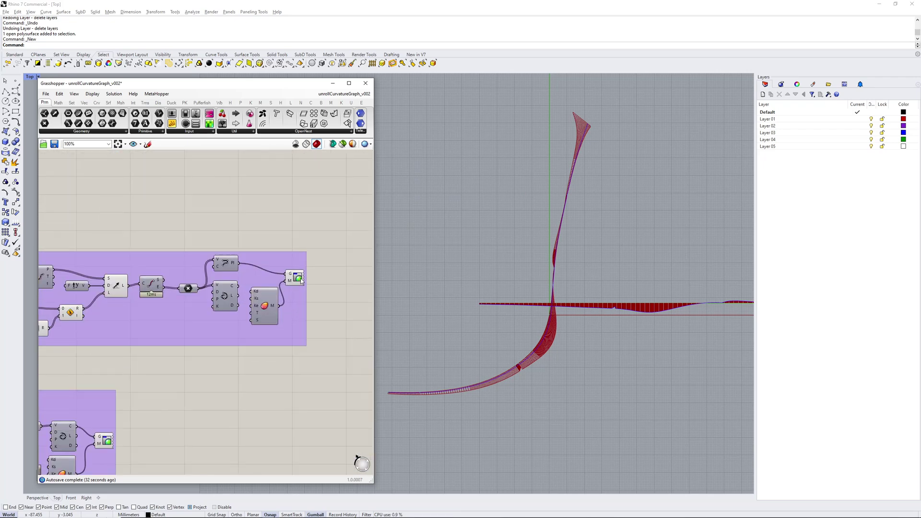
pyautogui.moveTo(154, 374); pyautogui.dragTo(249, 392, button='right')
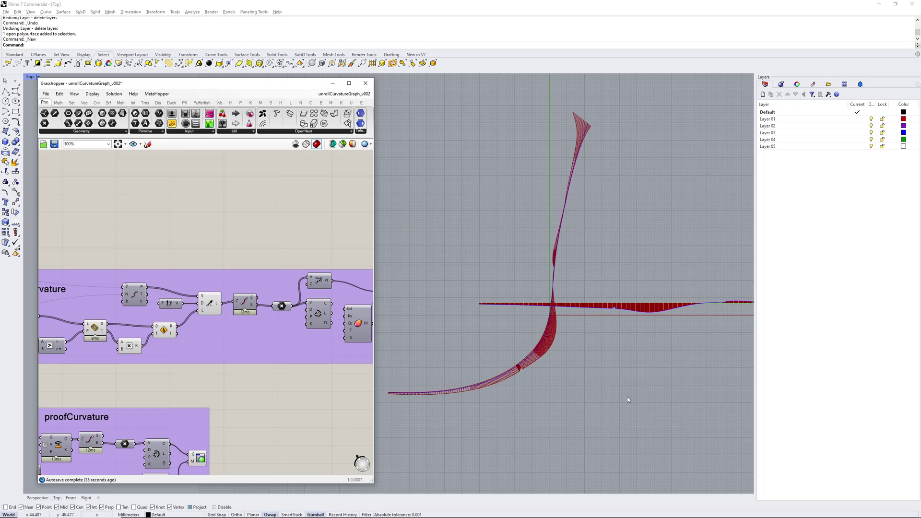
pyautogui.moveTo(358, 515)
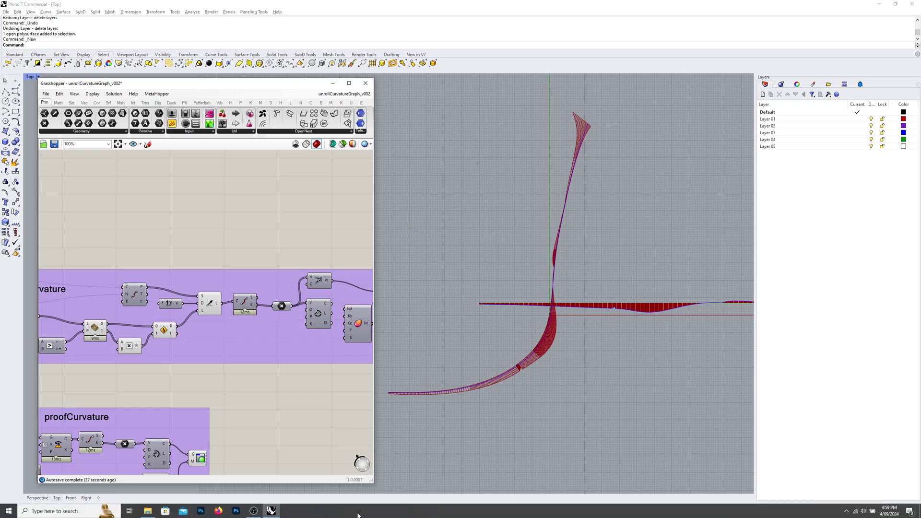